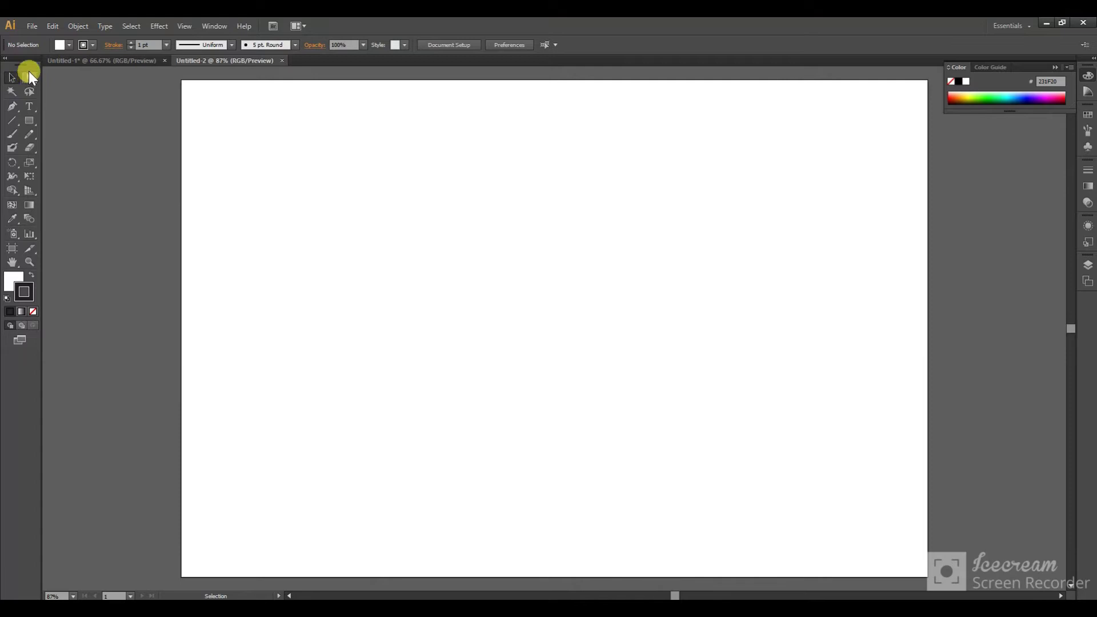
# - Draw a rectangle covering the whole artboard and fill it solid black (000000)
pyautogui.click(29, 120)
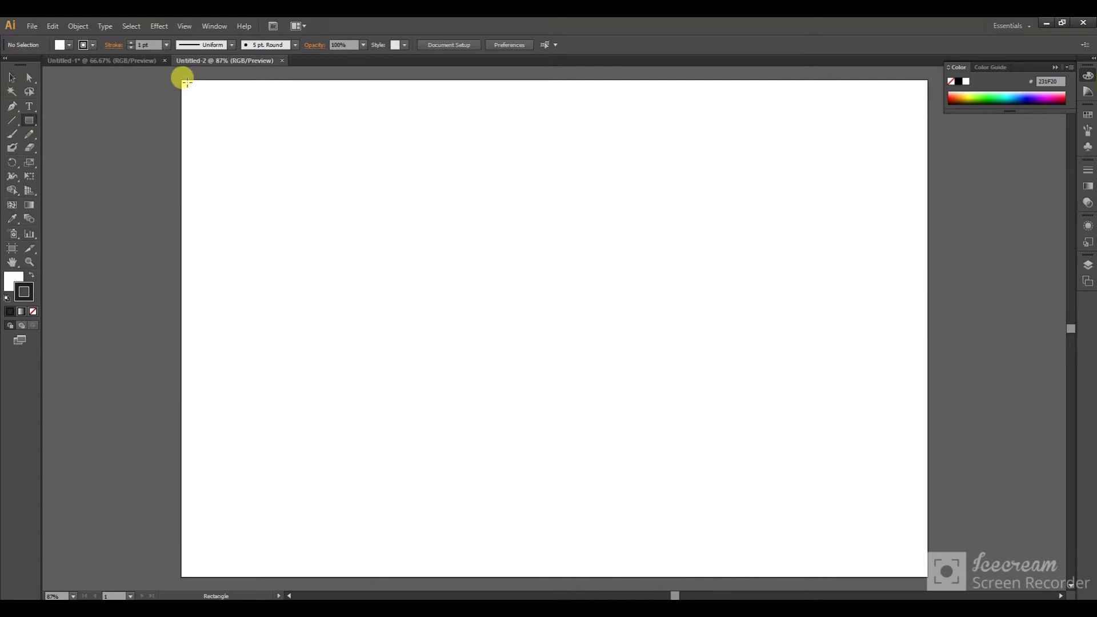
pyautogui.moveTo(184, 91); pyautogui.dragTo(927, 526)
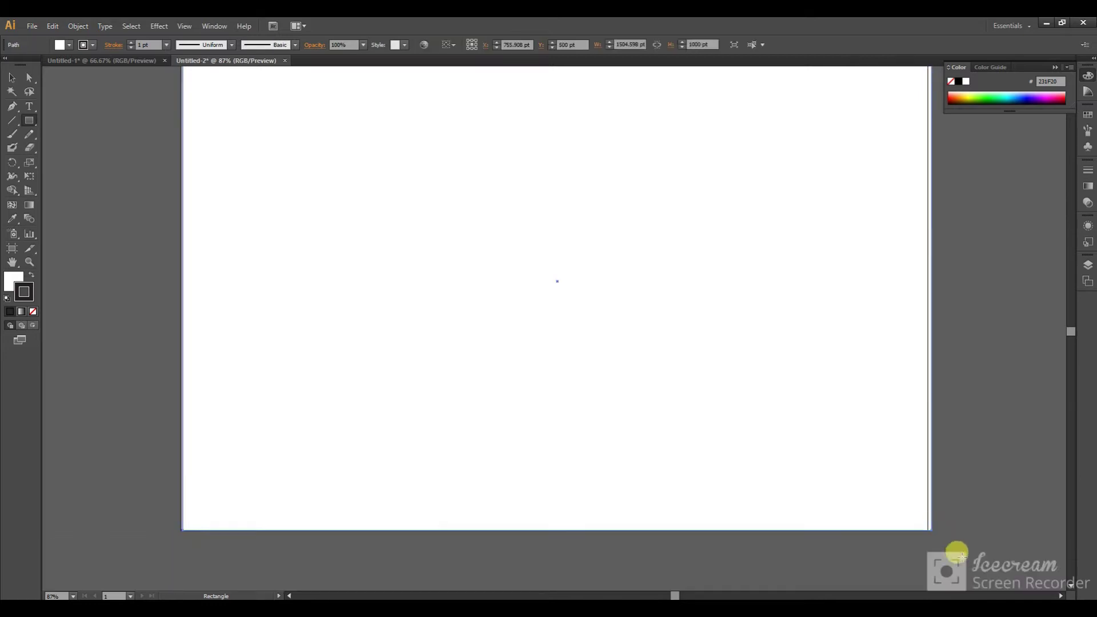
pyautogui.press('Left')
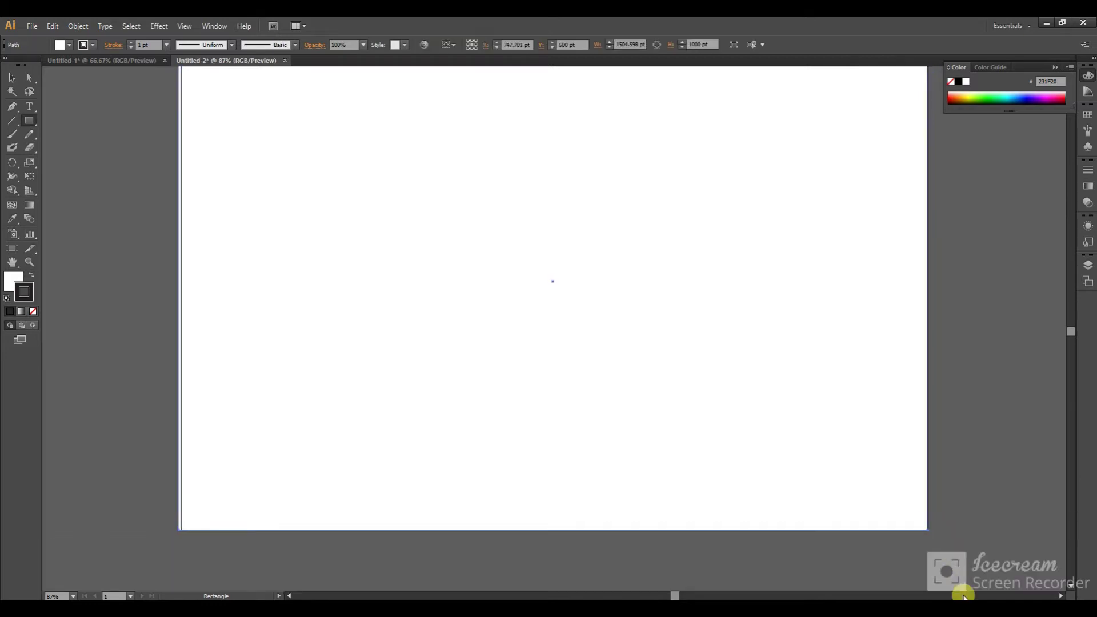
pyautogui.scroll(2, 883, 540)
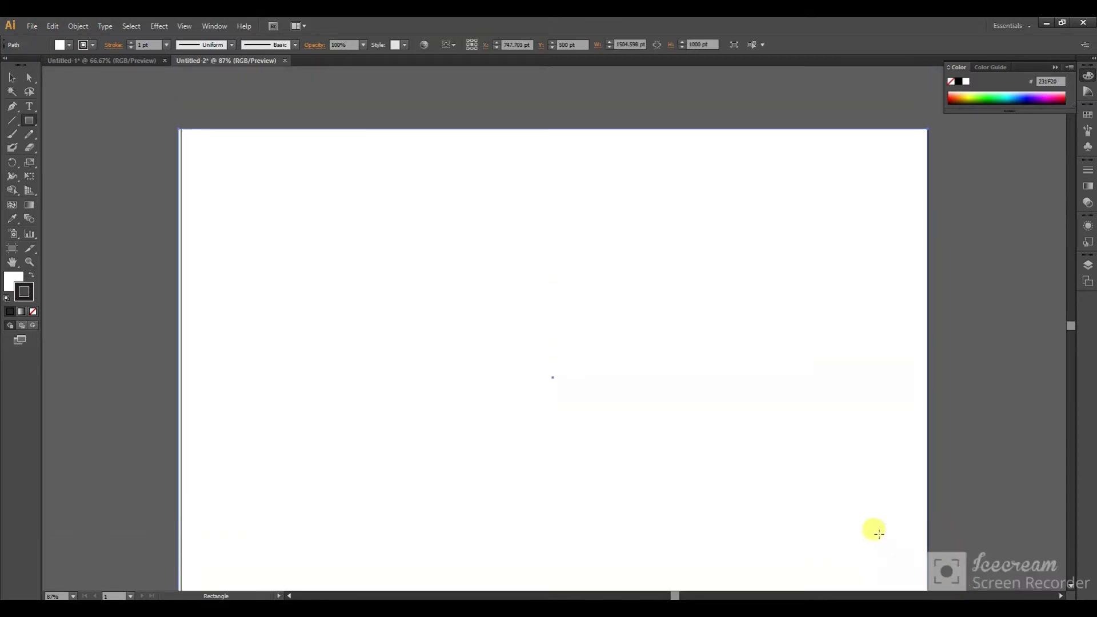
pyautogui.doubleClick(13, 281)
pyautogui.moveTo(480, 318); pyautogui.dragTo(394, 393)
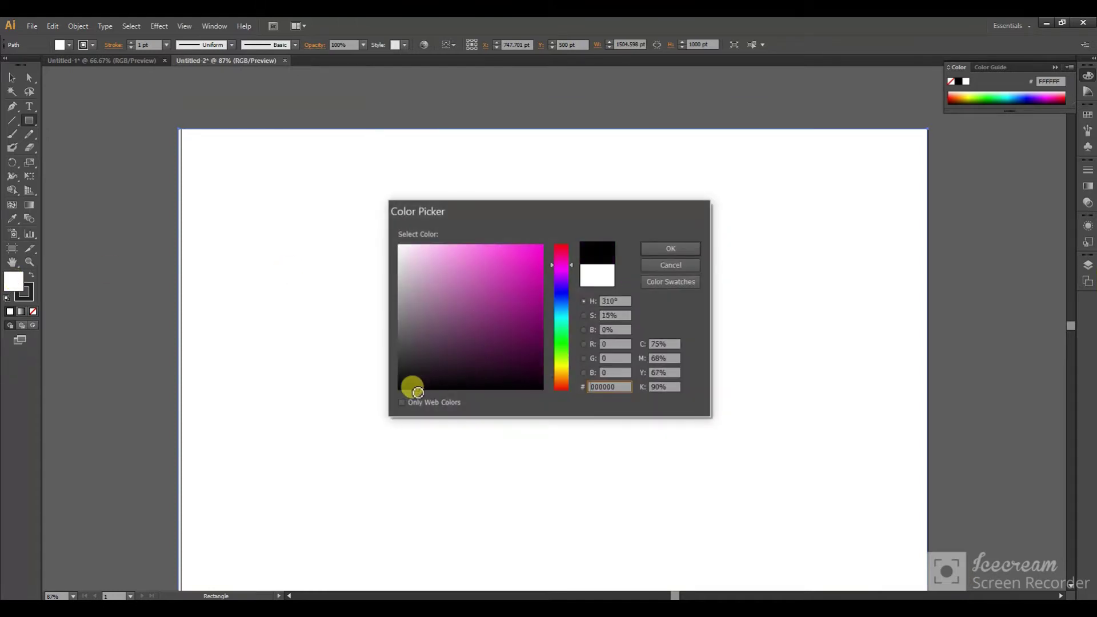
pyautogui.click(678, 252)
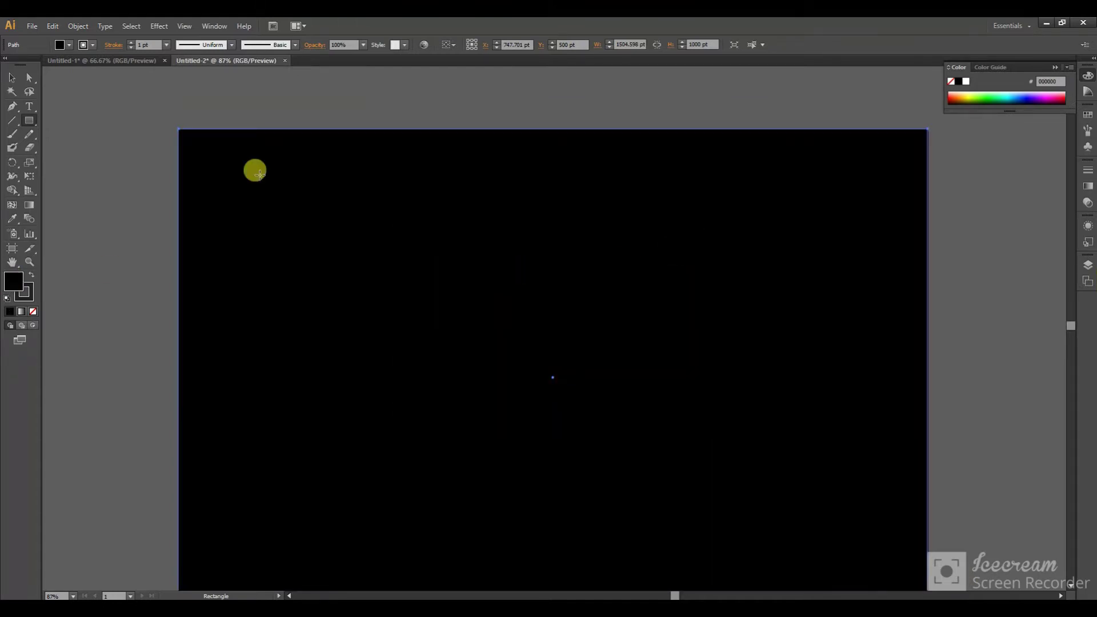
# - Add the two-line text EID MUBARAK and scale it up to about 152 pt
pyautogui.click(12, 77)
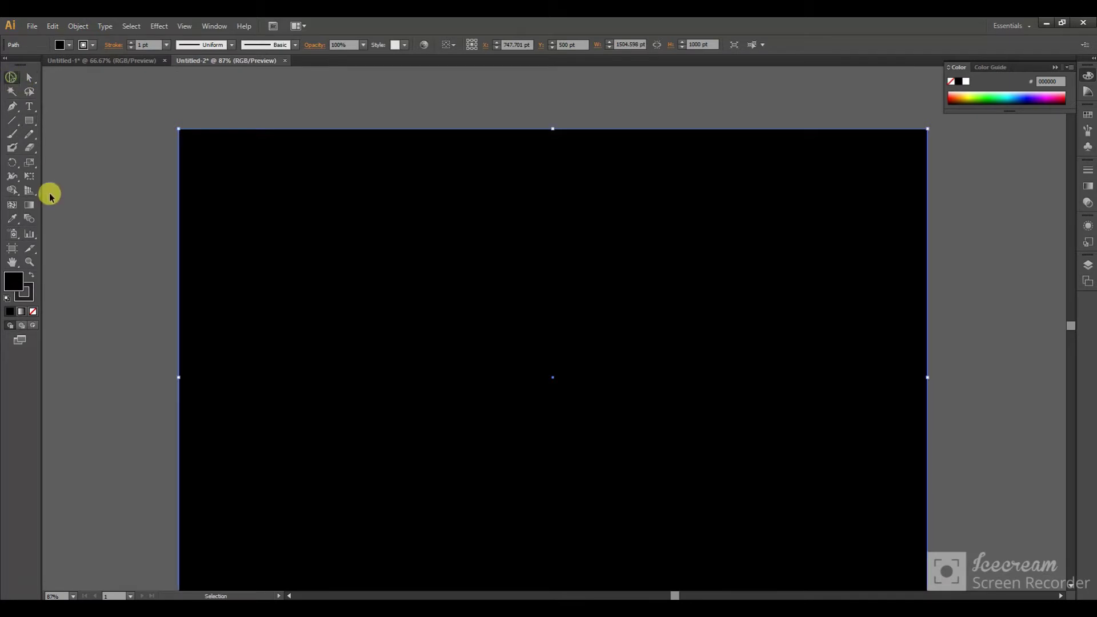
pyautogui.click(30, 107)
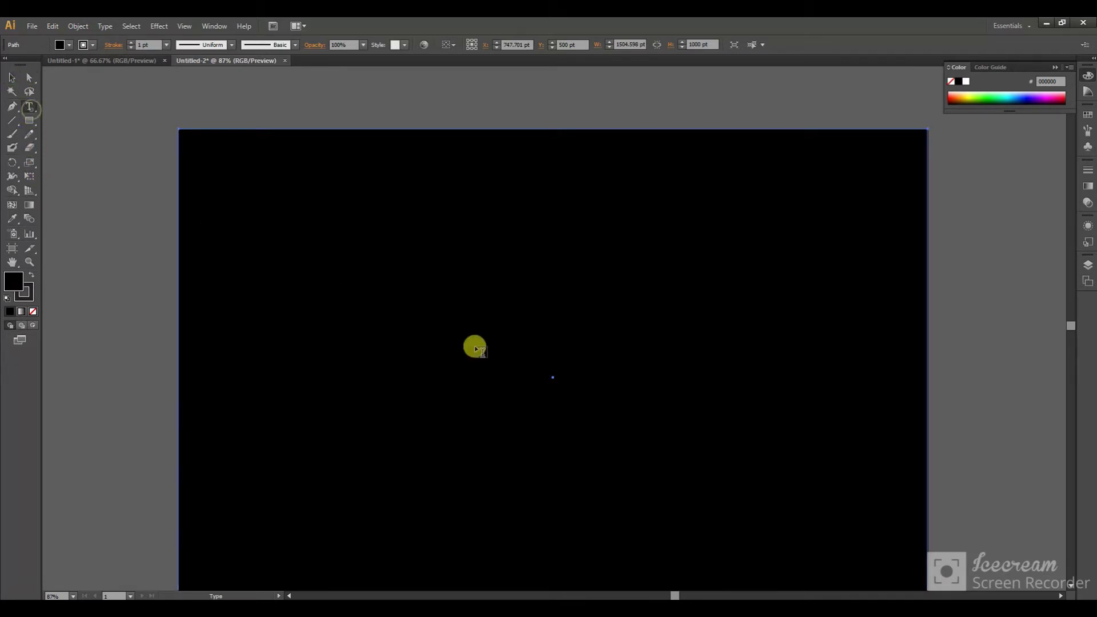
pyautogui.click(417, 349)
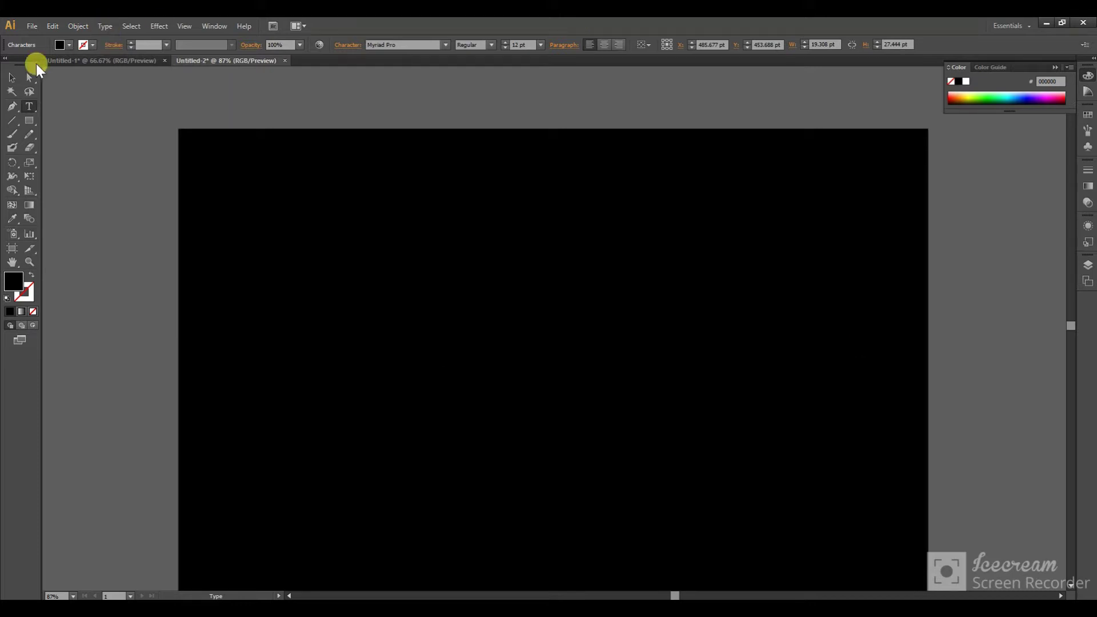
pyautogui.click(12, 77)
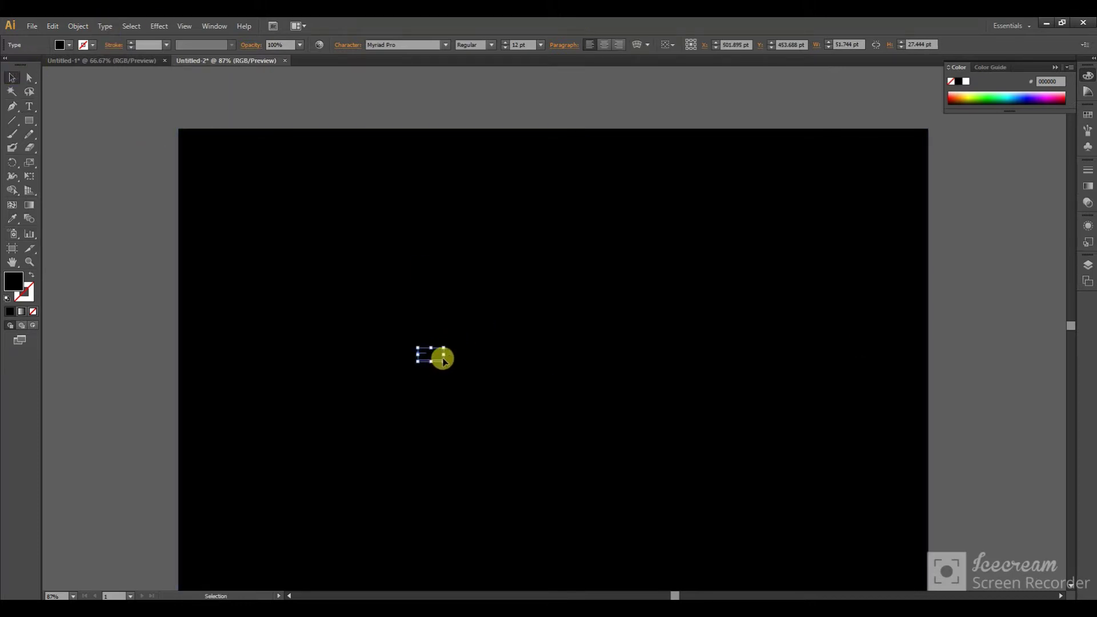
pyautogui.moveTo(444, 360); pyautogui.dragTo(746, 566)
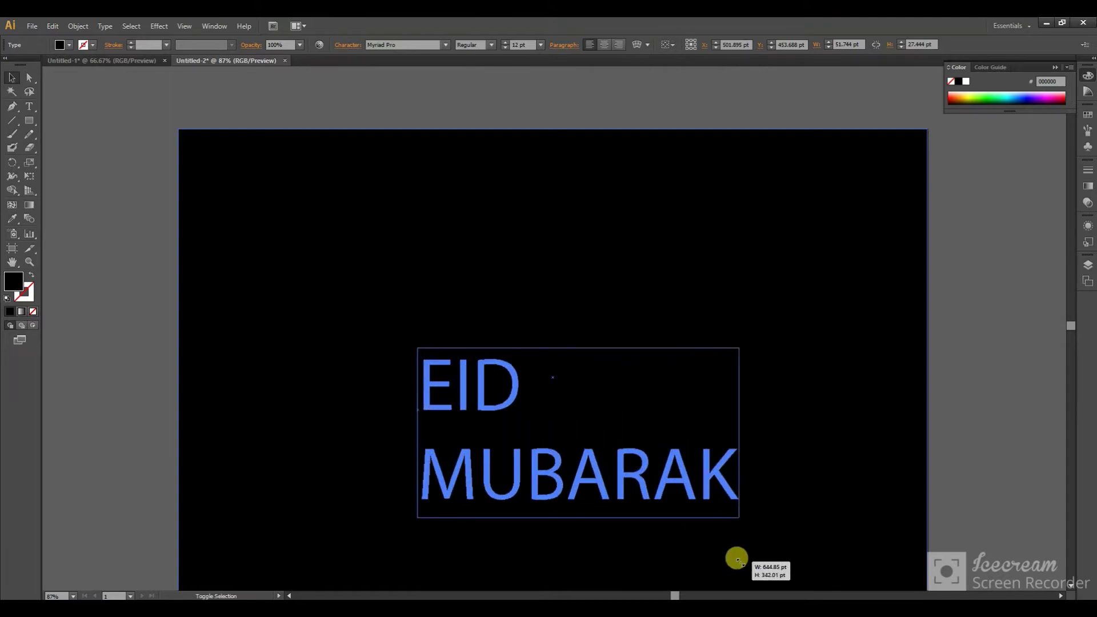
pyautogui.doubleClick(11, 281)
# - Fill the text with magenta FF00DB and centre-align its two lines
pyautogui.moveTo(532, 271); pyautogui.dragTo(552, 241)
pyautogui.click(665, 255)
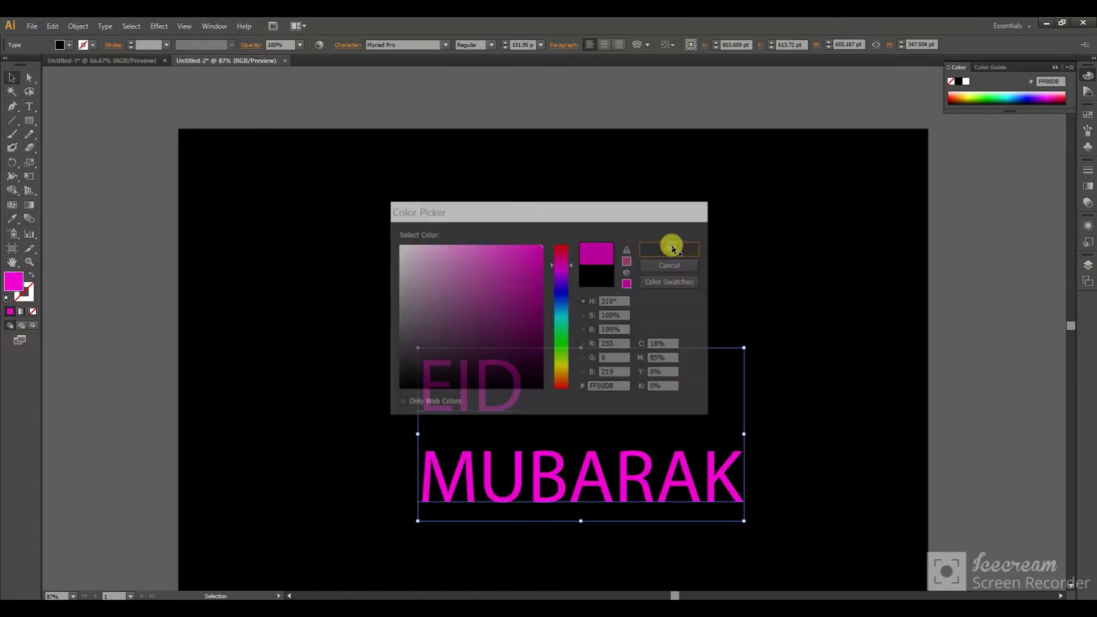
pyautogui.click(606, 43)
# - Enlarge the text to about 273 pt and recentre it on the artboard
pyautogui.moveTo(395, 455); pyautogui.dragTo(534, 449)
pyautogui.scroll(-2, 549, 436)
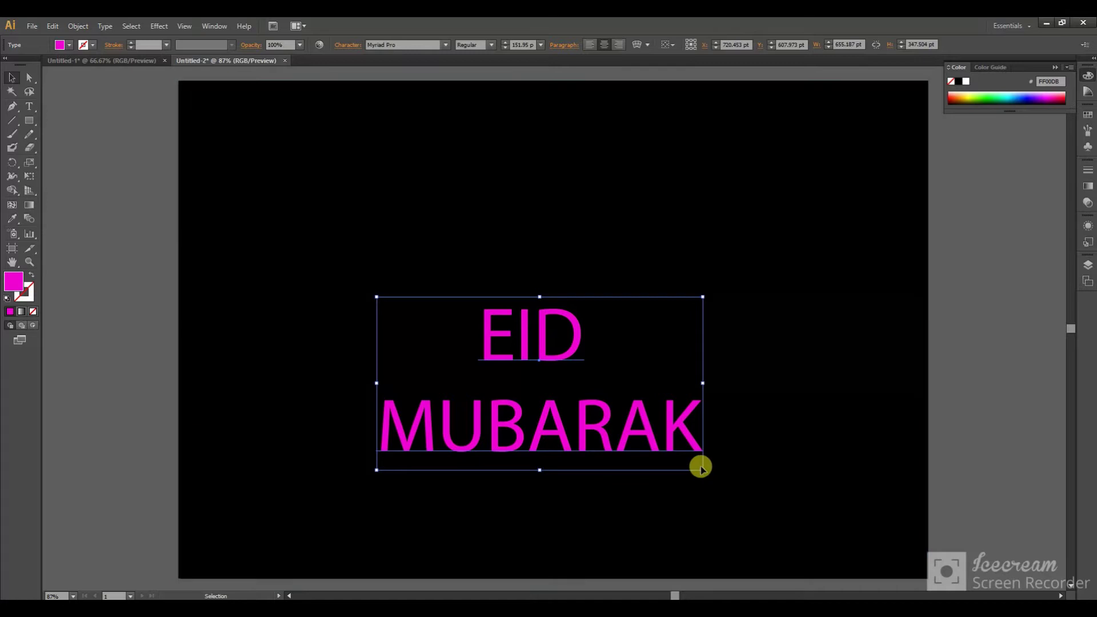
pyautogui.moveTo(698, 466); pyautogui.dragTo(857, 557)
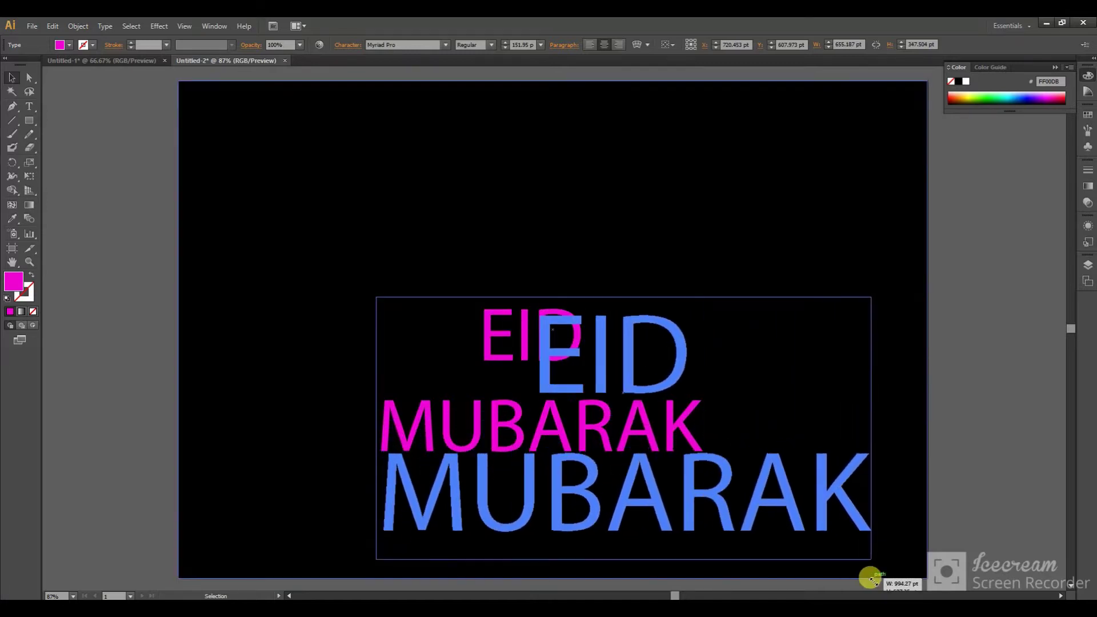
pyautogui.moveTo(648, 486); pyautogui.dragTo(588, 401)
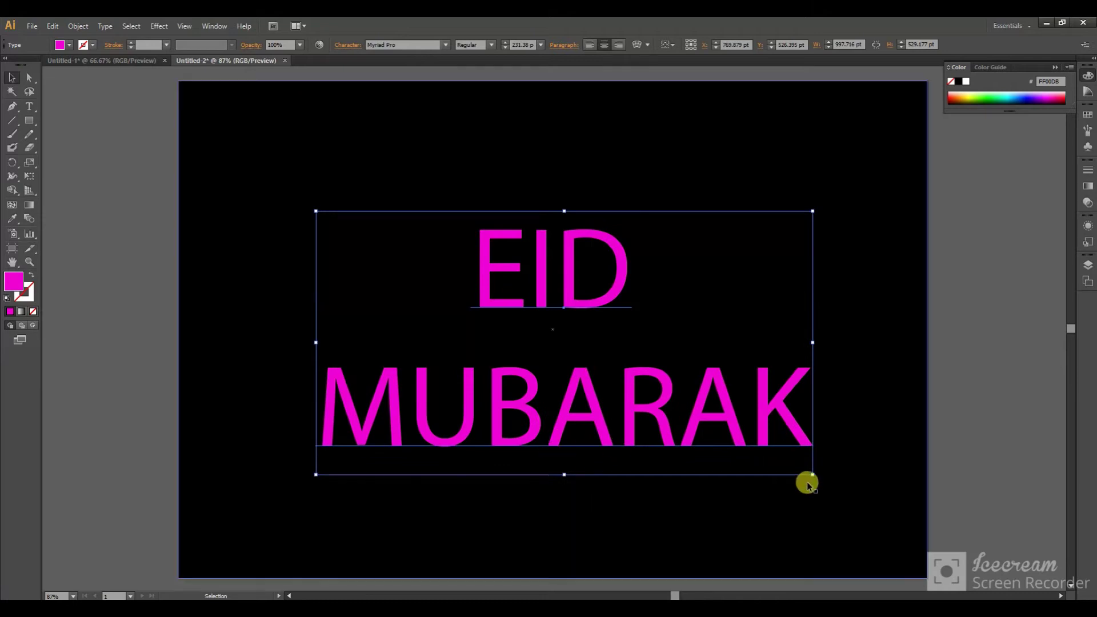
pyautogui.moveTo(812, 474); pyautogui.dragTo(901, 552)
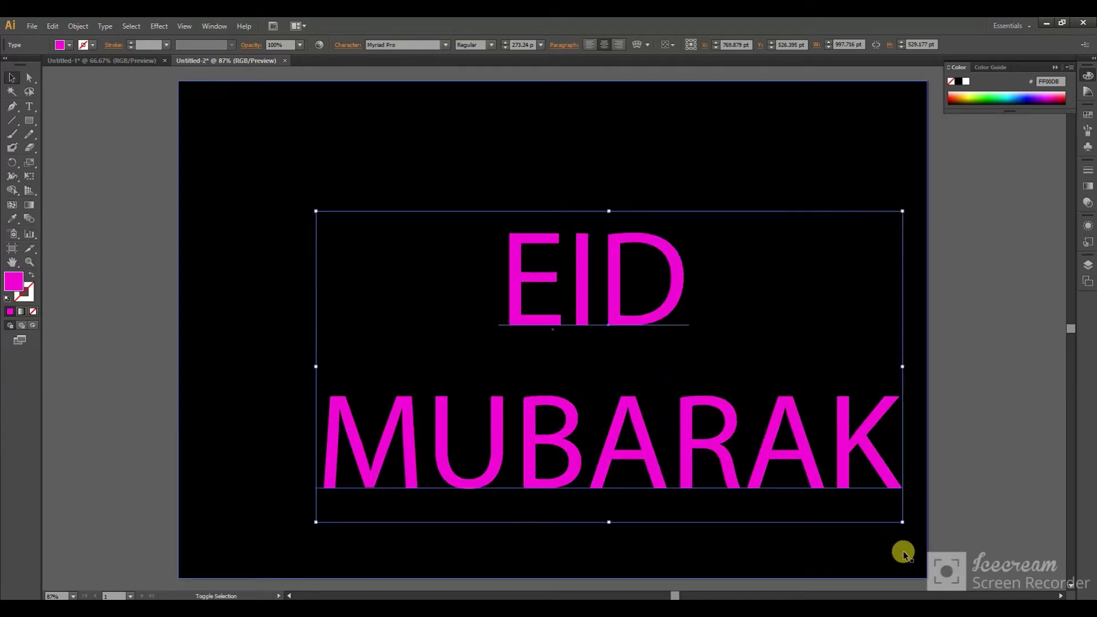
pyautogui.moveTo(679, 466); pyautogui.dragTo(636, 446)
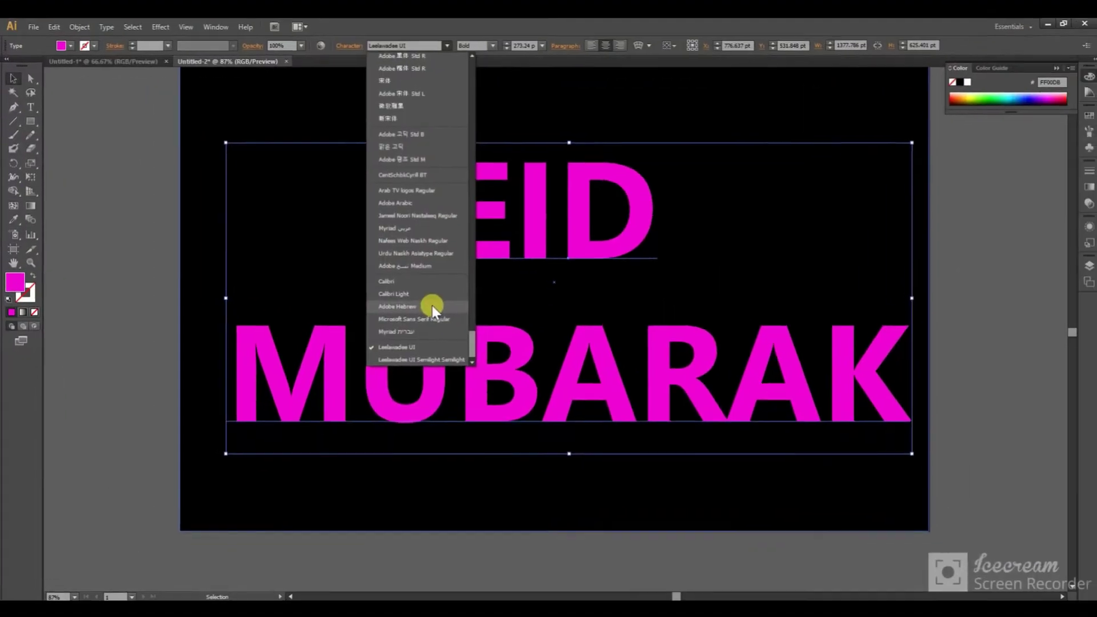
# - Set the lettering in Leelawadee UI Bold, nudge it left, and convert it to outlines
pyautogui.click(432, 305)
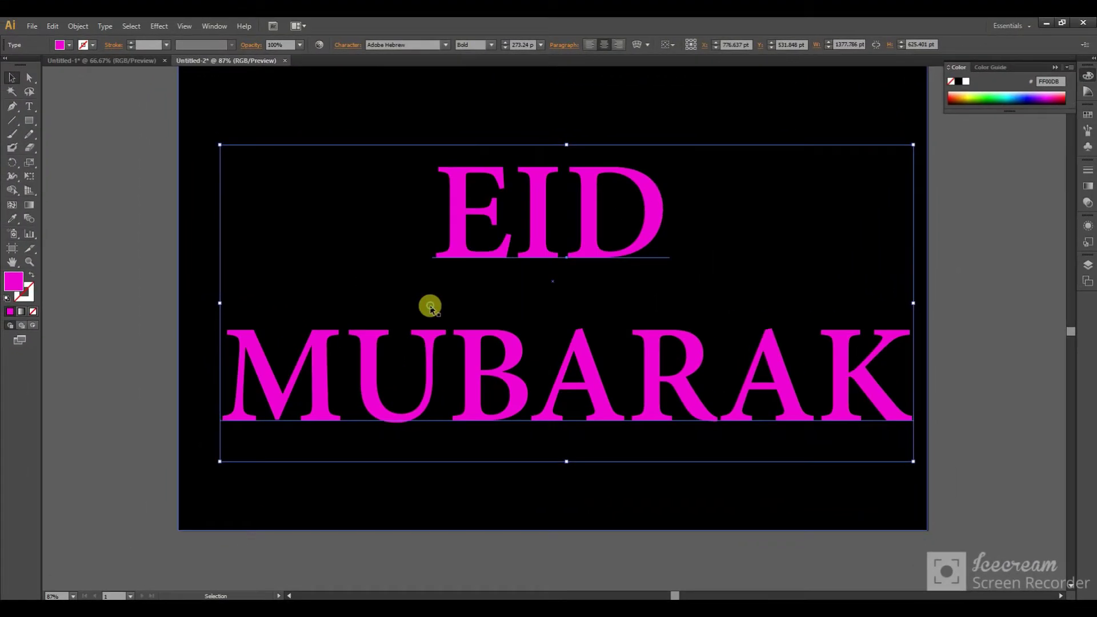
pyautogui.click(446, 44)
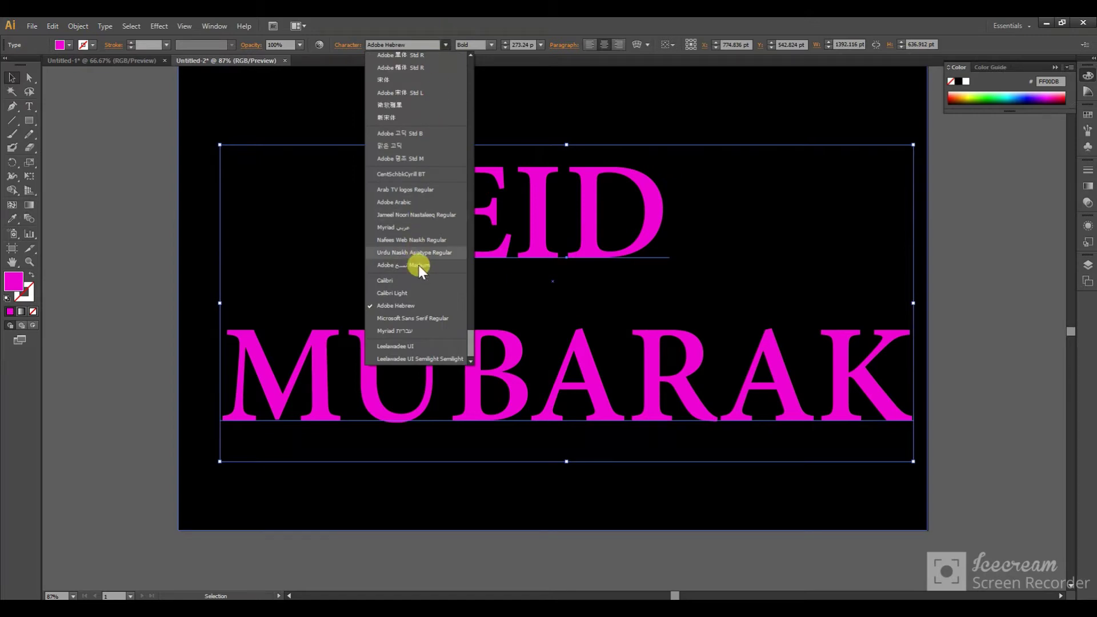
pyautogui.click(413, 346)
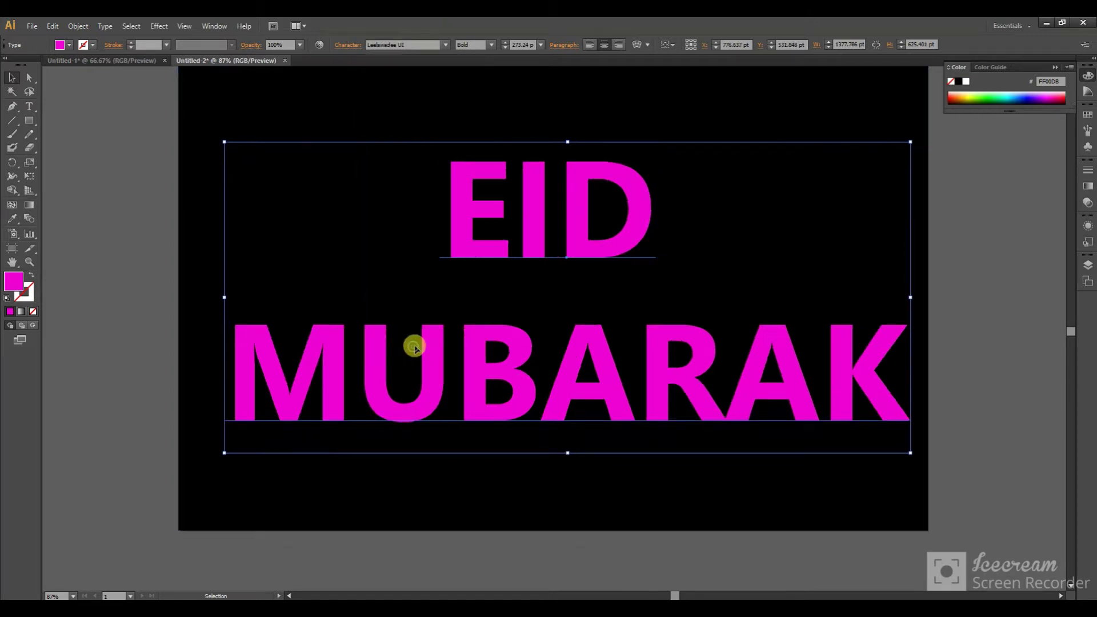
pyautogui.press('Left')
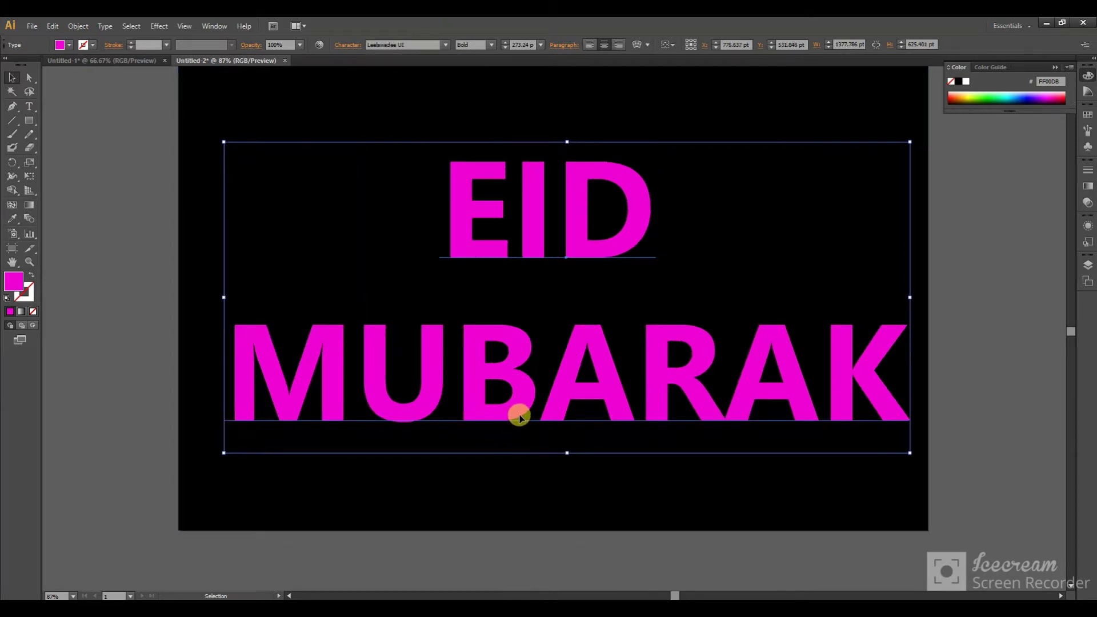
pyautogui.press('Left')
pyautogui.press('Left')
pyautogui.press('Left')
pyautogui.press('Left')
pyautogui.press('Left')
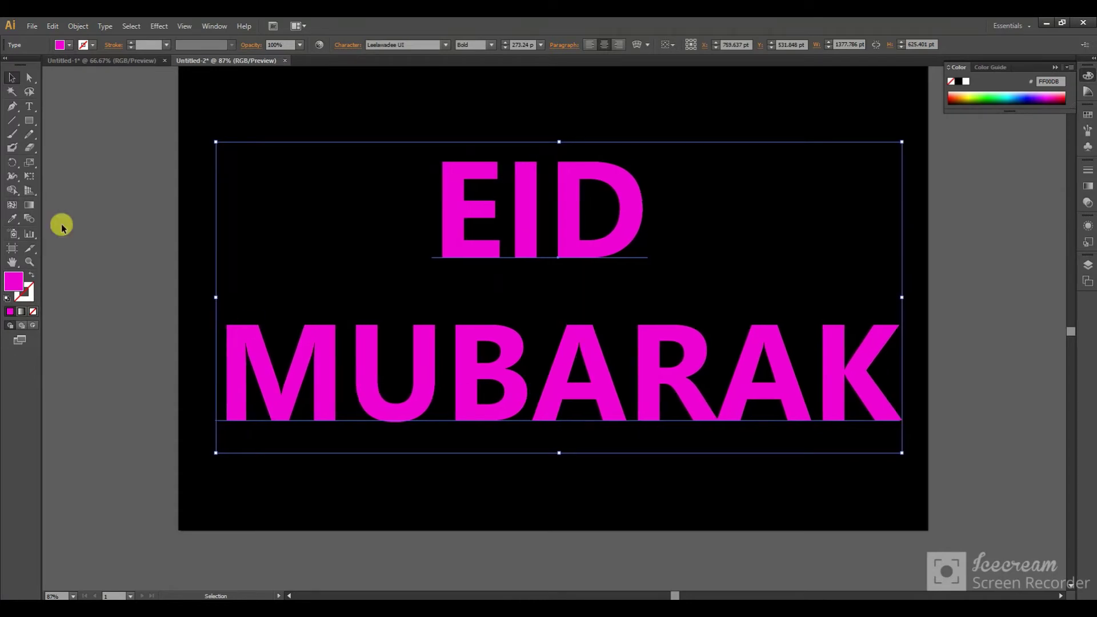
pyautogui.hotkey('alt', 'shift')
pyautogui.hotkey('ctrl', 'shift', 'o')
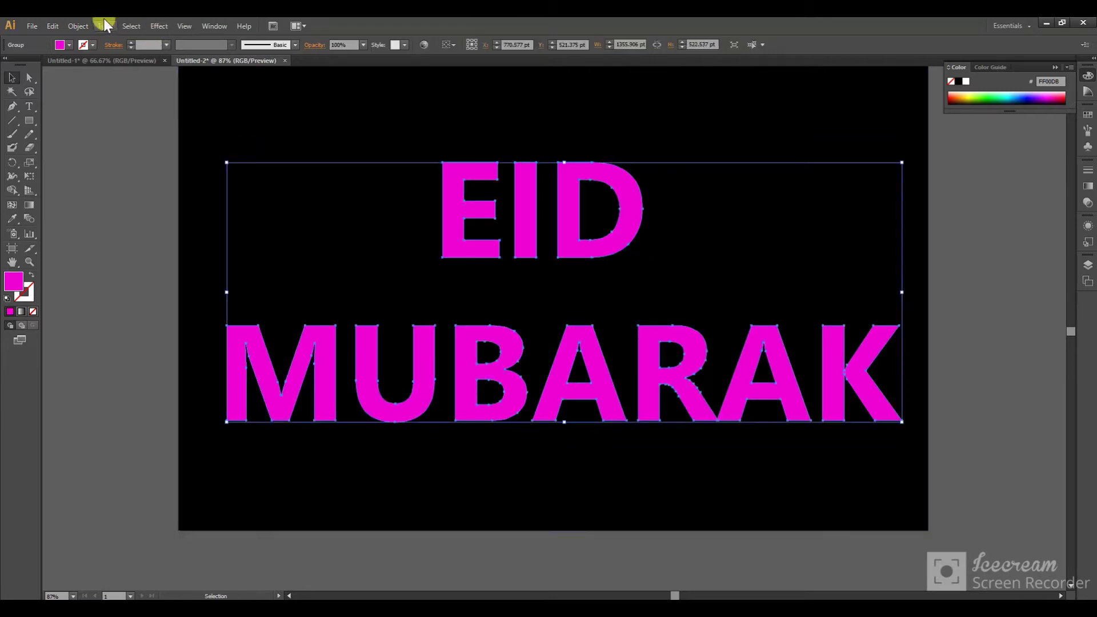
# - Apply an 8 pt Offset Path to the outlined letters
pyautogui.click(78, 26)
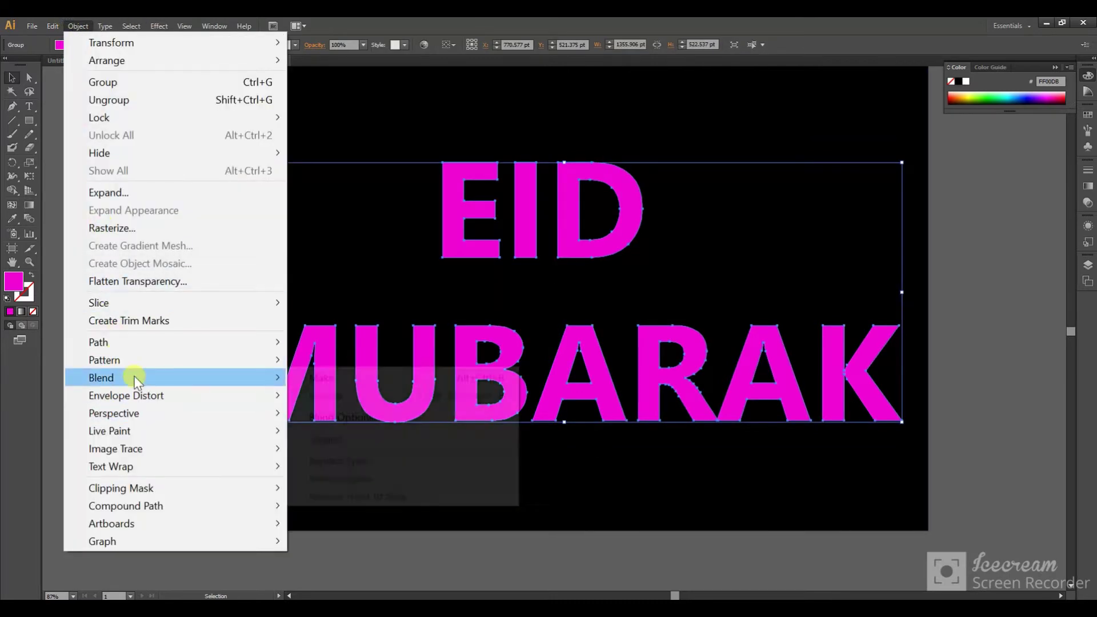
pyautogui.moveTo(98, 342)
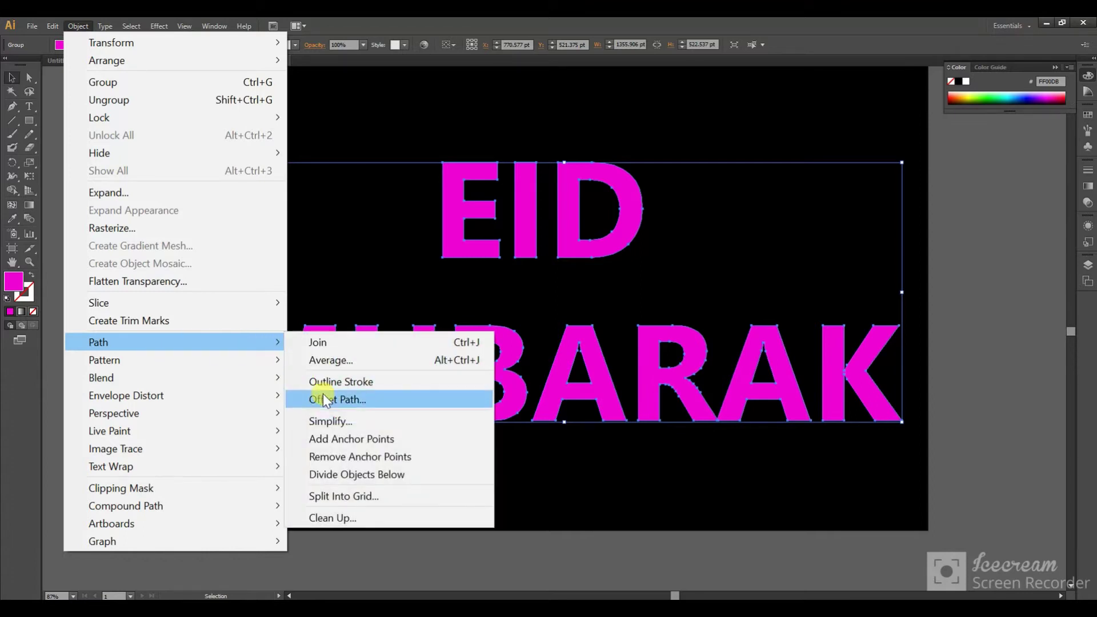
pyautogui.click(324, 399)
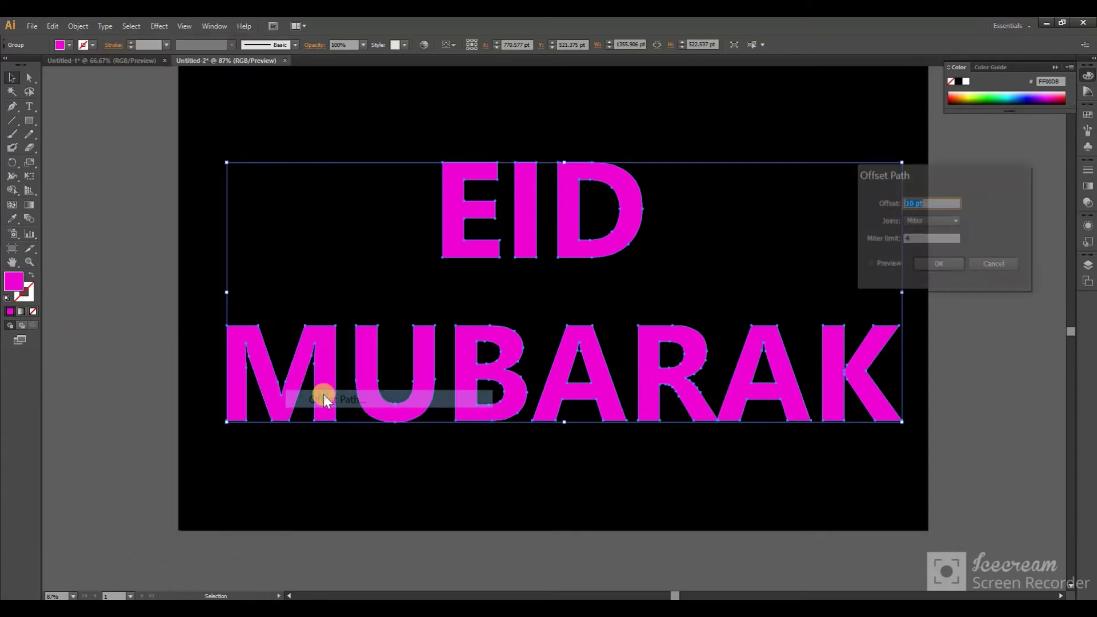
pyautogui.click(871, 264)
pyautogui.doubleClick(908, 203)
pyautogui.press('BackSpace')
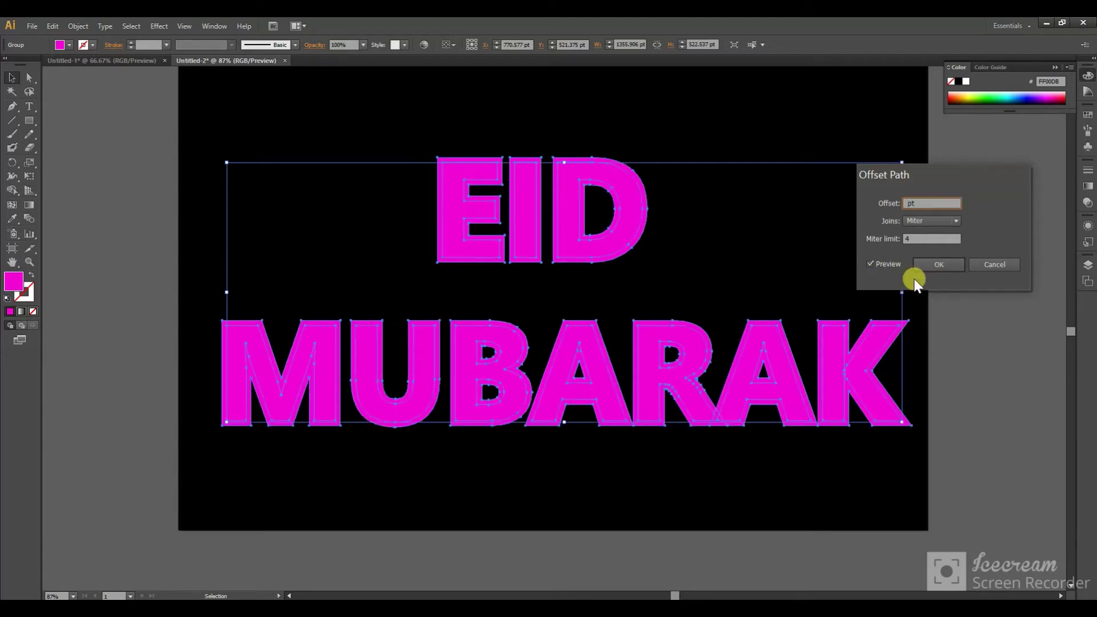
pyautogui.write('8')
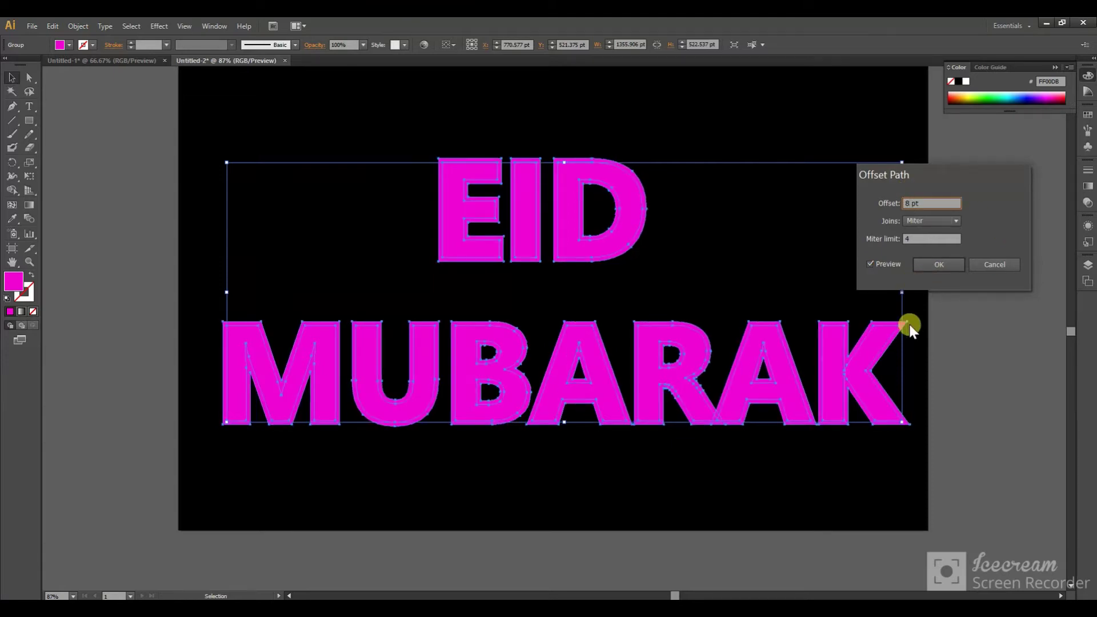
pyautogui.click(937, 266)
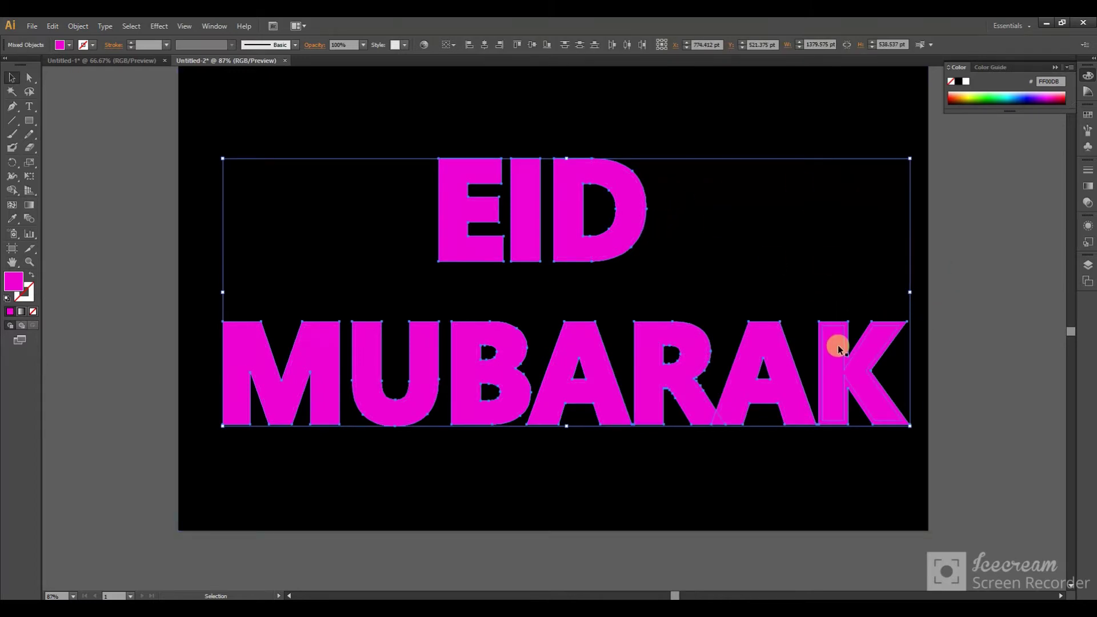
# - Group the offset shapes and letters, then ungroup them back into separate objects
pyautogui.rightClick(840, 395)
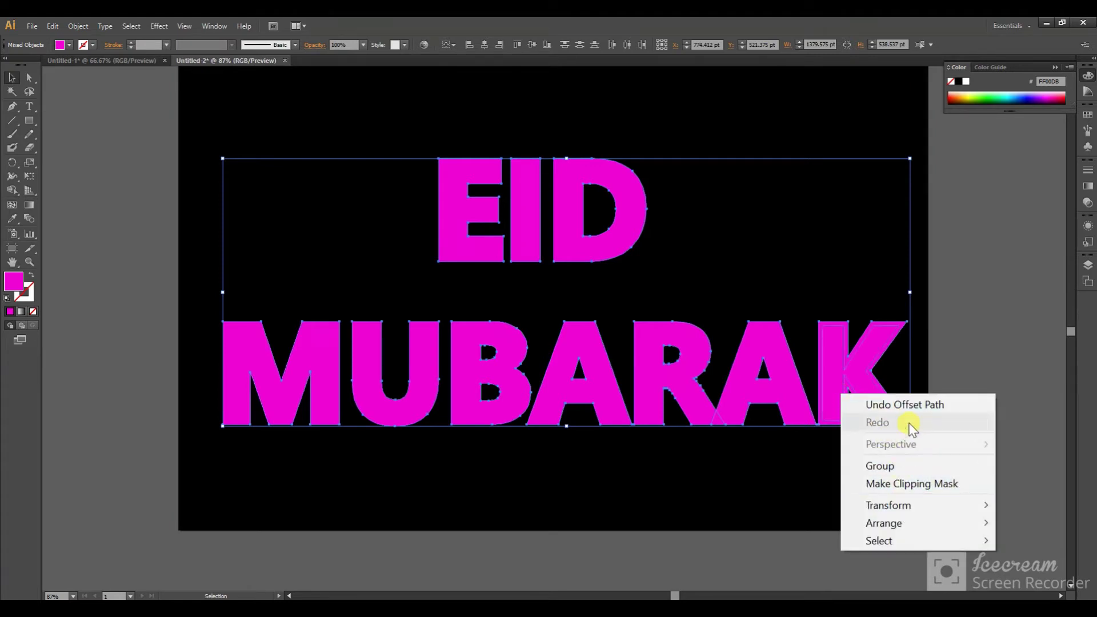
pyautogui.click(908, 423)
pyautogui.click(768, 395)
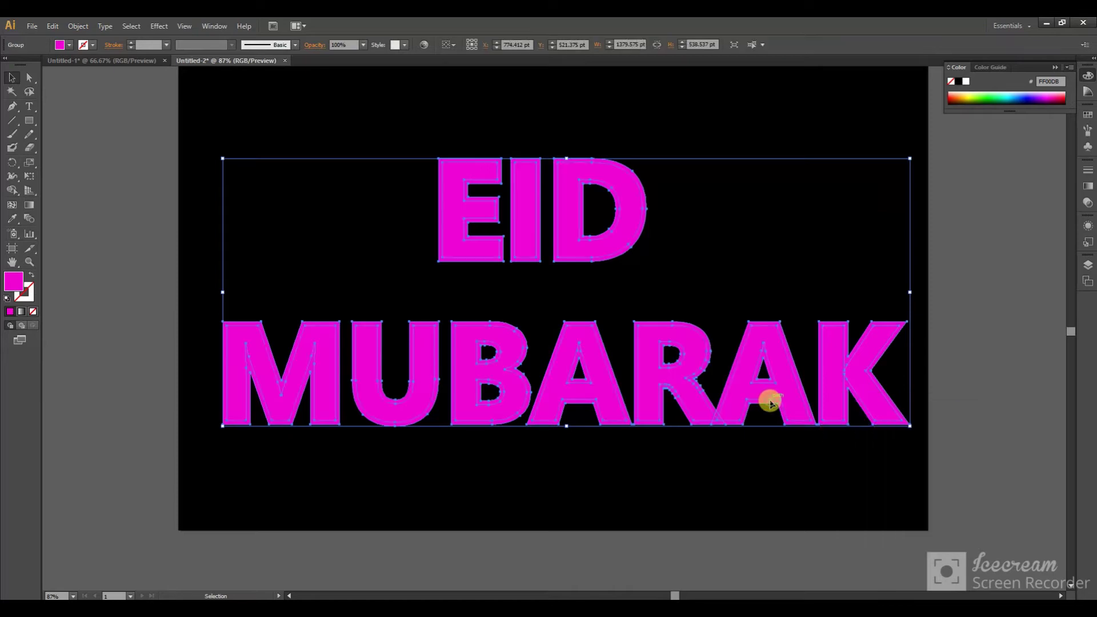
pyautogui.rightClick(667, 393)
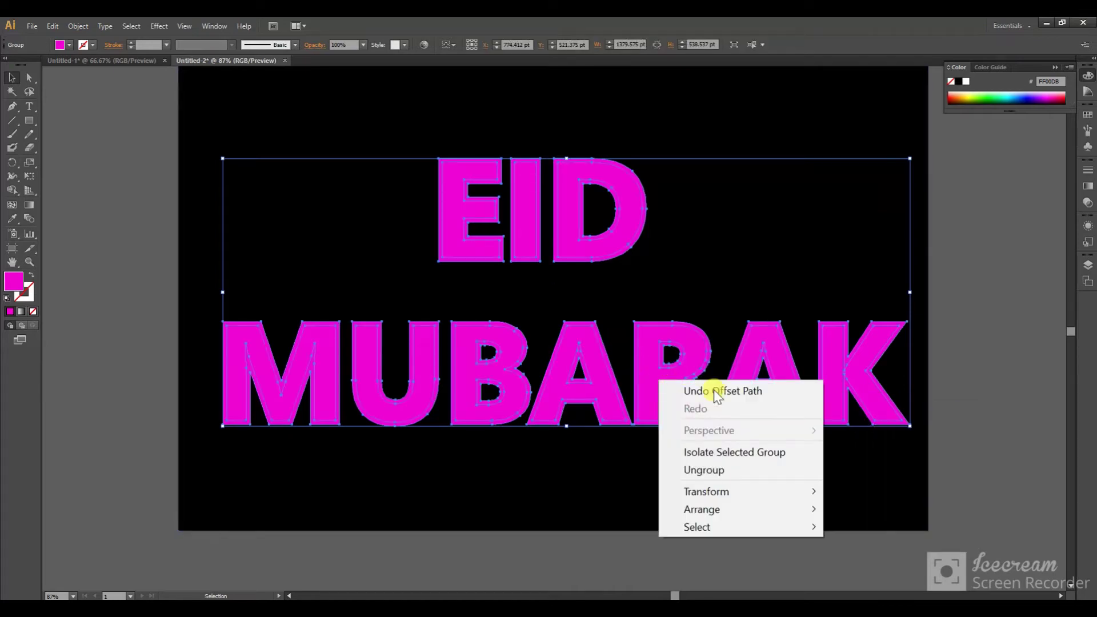
pyautogui.click(721, 468)
pyautogui.rightClick(682, 394)
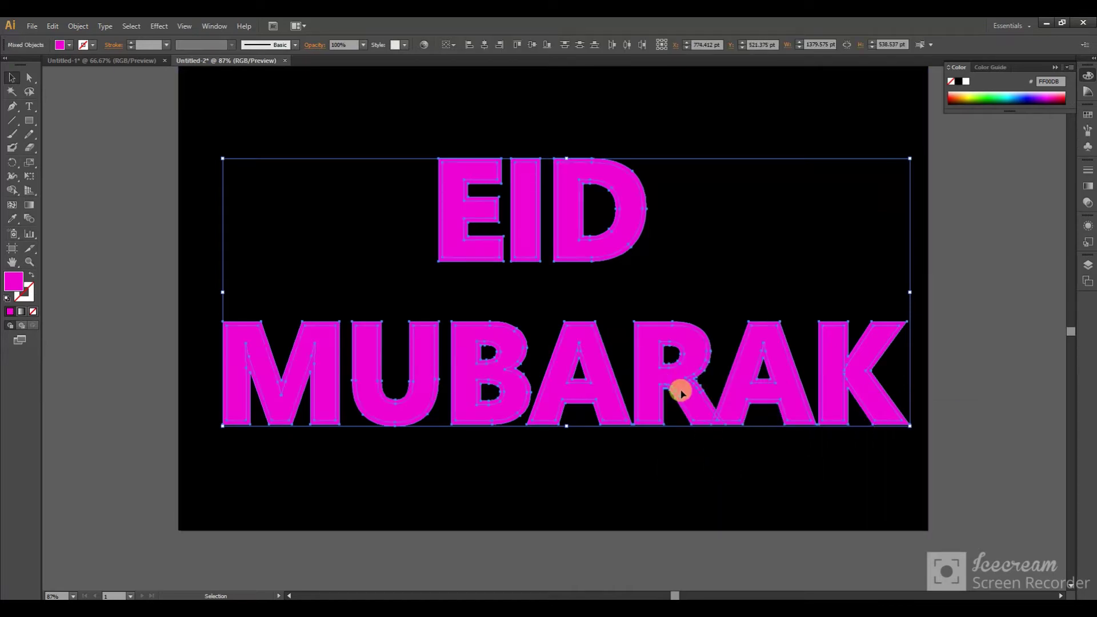
pyautogui.click(645, 433)
# - Try moving the R of MUBARAK down, undo it, and zoom in on the lettering
pyautogui.moveTo(647, 402); pyautogui.dragTo(645, 441)
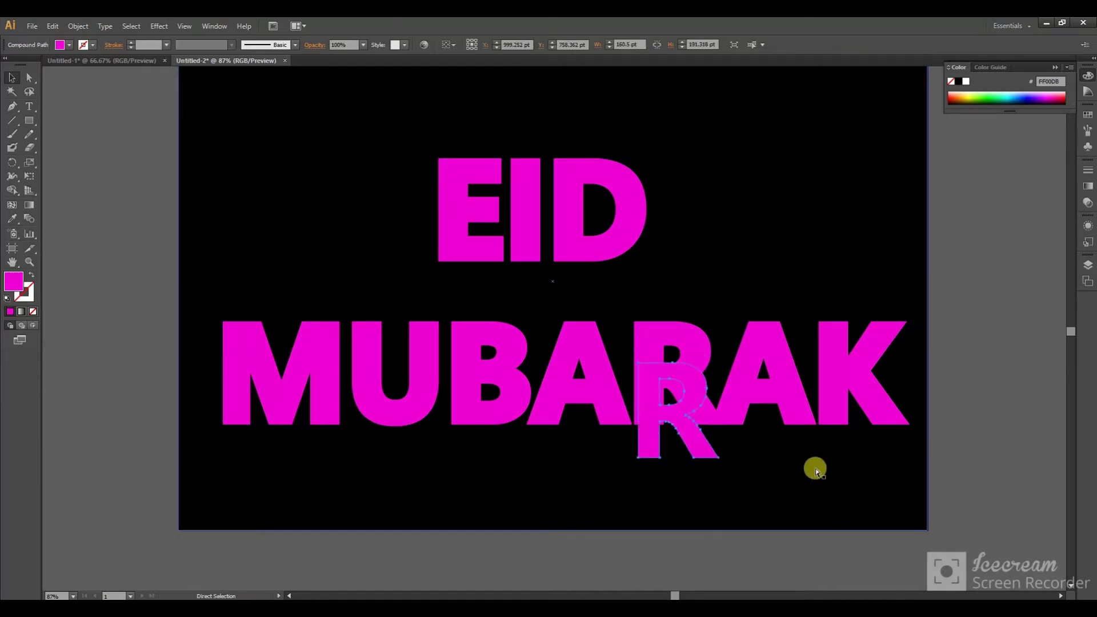
pyautogui.hotkey('ctrl', 'z')
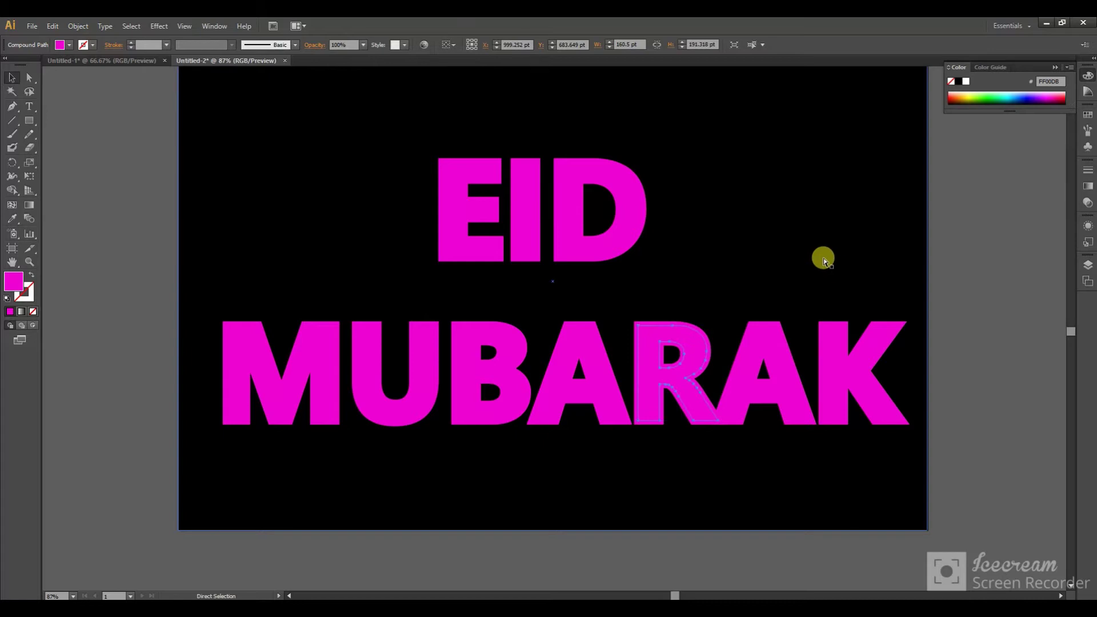
pyautogui.hotkey('ctrl', '1')
pyautogui.press('v')
pyautogui.hotkey('ctrl', '+')
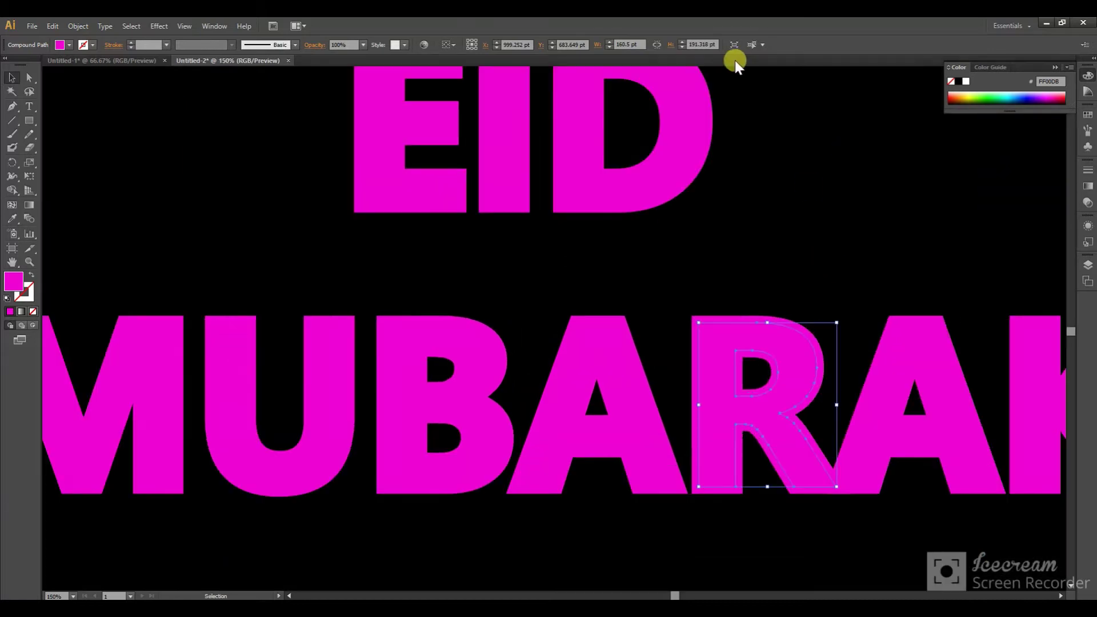
# - Select all ten letters together: E, I, D, M, U, B, A, R, A, K
pyautogui.click(390, 139)
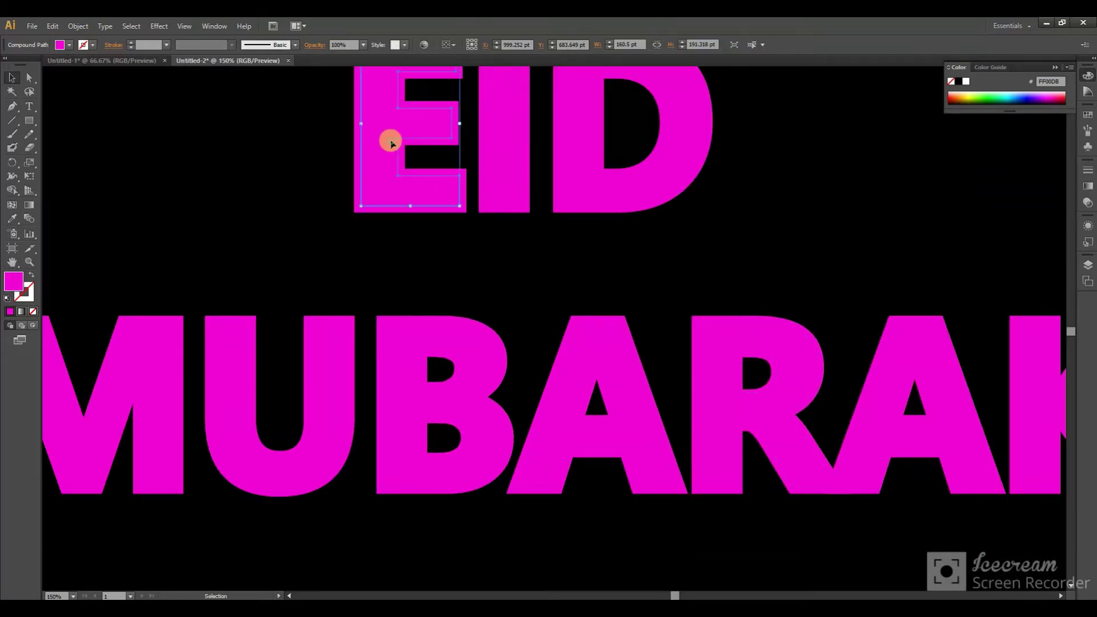
pyautogui.keyDown('shift'); pyautogui.click(492, 114); pyautogui.keyUp('shift')
pyautogui.keyDown('shift'); pyautogui.click(586, 126); pyautogui.keyUp('shift')
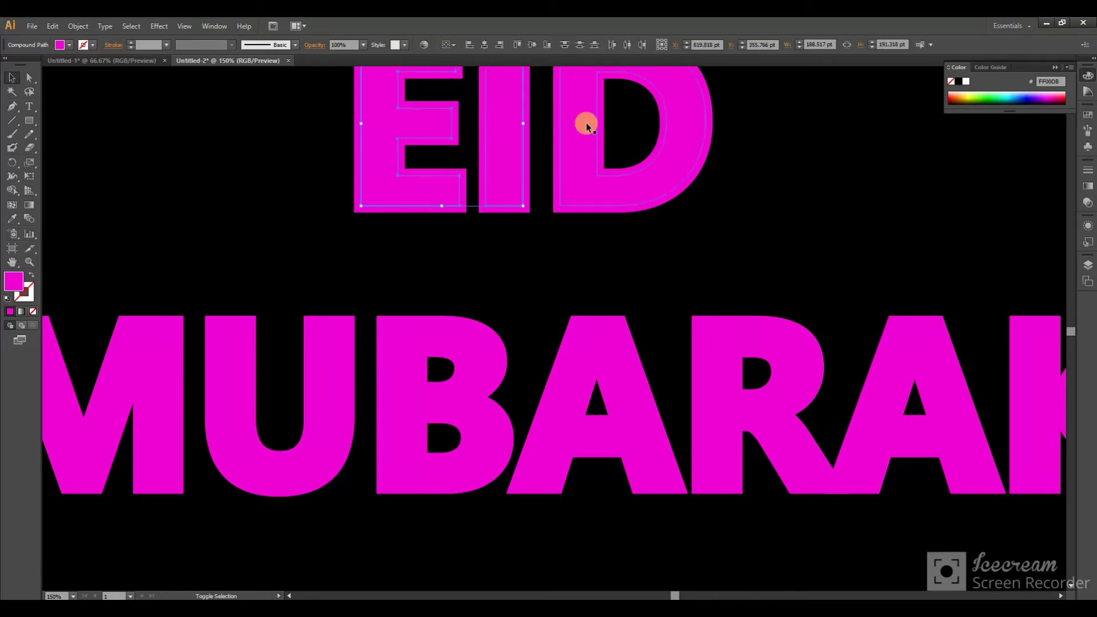
pyautogui.keyDown('shift'); pyautogui.click(167, 355); pyautogui.keyUp('shift')
pyautogui.keyDown('shift'); pyautogui.click(220, 354); pyautogui.keyUp('shift')
pyautogui.keyDown('shift'); pyautogui.click(385, 376); pyautogui.keyUp('shift')
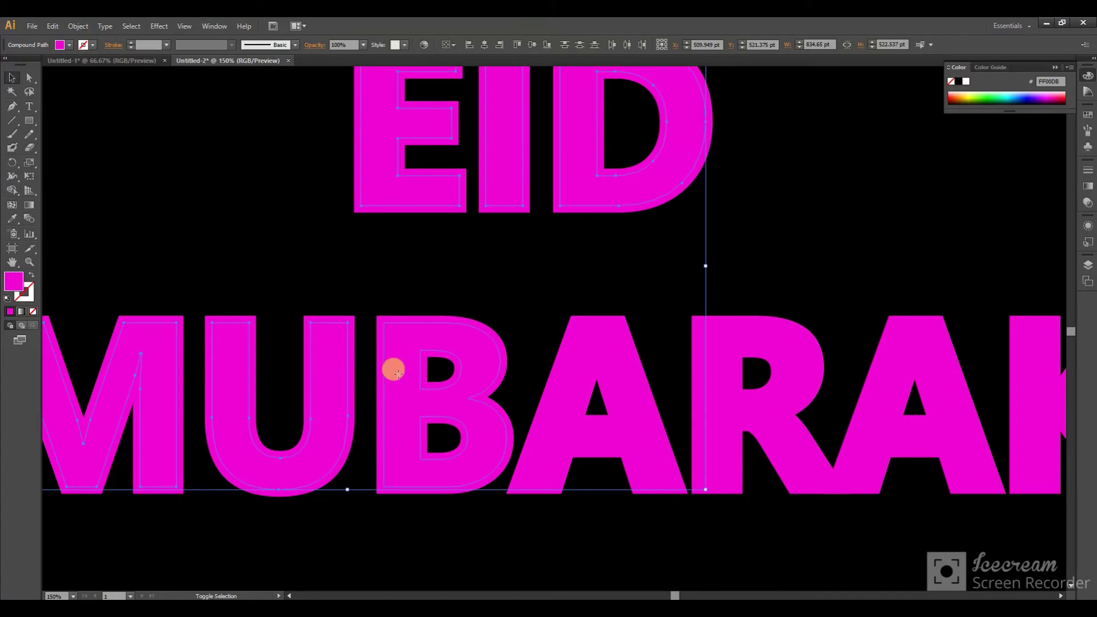
pyautogui.keyDown('shift'); pyautogui.click(570, 388); pyautogui.keyUp('shift')
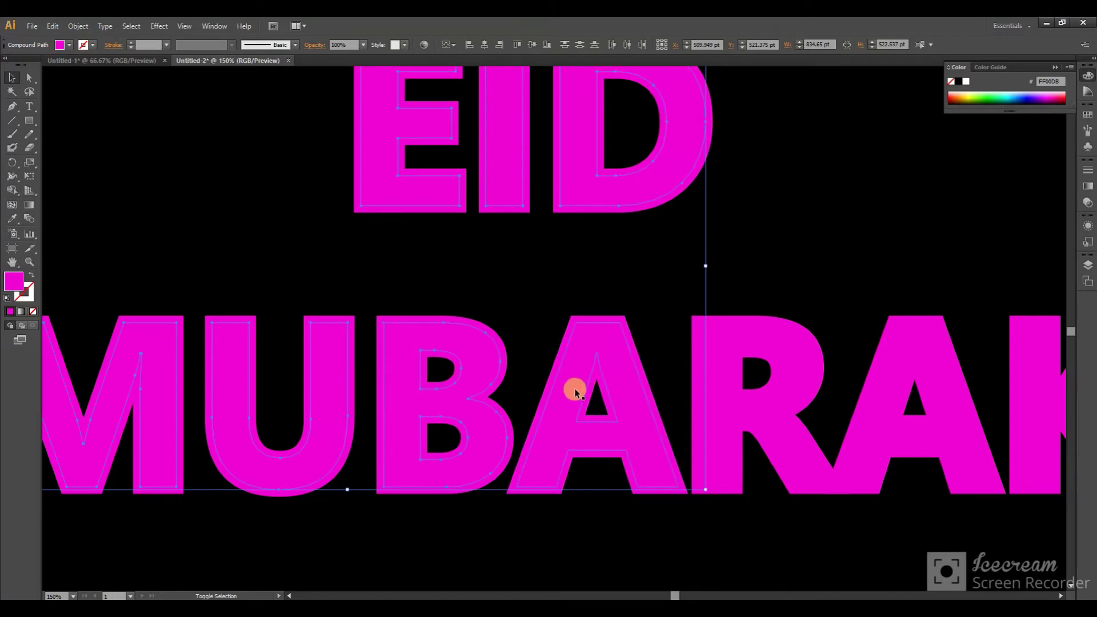
pyautogui.keyDown('shift'); pyautogui.click(729, 380); pyautogui.keyUp('shift')
pyautogui.keyDown('shift'); pyautogui.click(880, 396); pyautogui.keyUp('shift')
pyautogui.keyDown('shift'); pyautogui.click(1030, 391); pyautogui.keyUp('shift')
# - Zoom back out to the full artboard and deselect the letters
pyautogui.hotkey('ctrl', '-')
pyautogui.press('v')
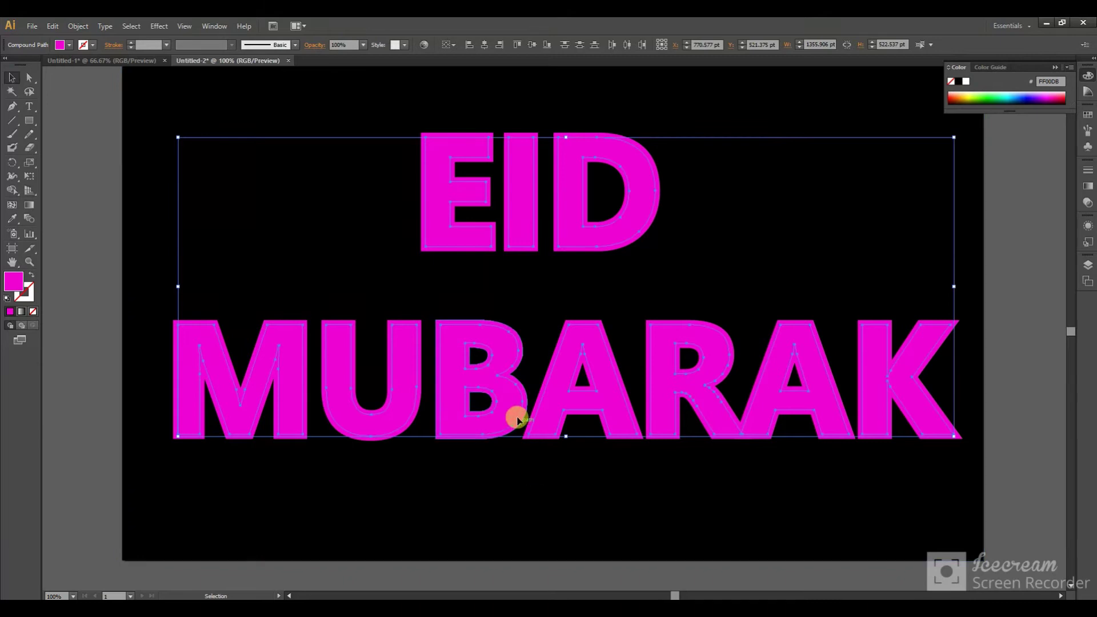
pyautogui.press('a')
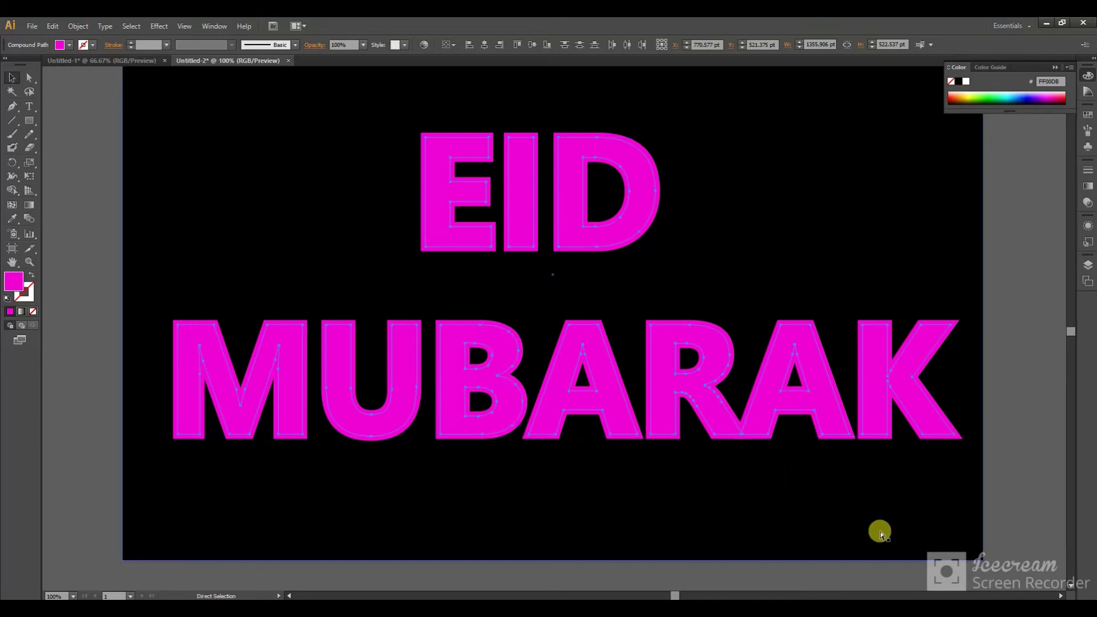
pyautogui.press('v')
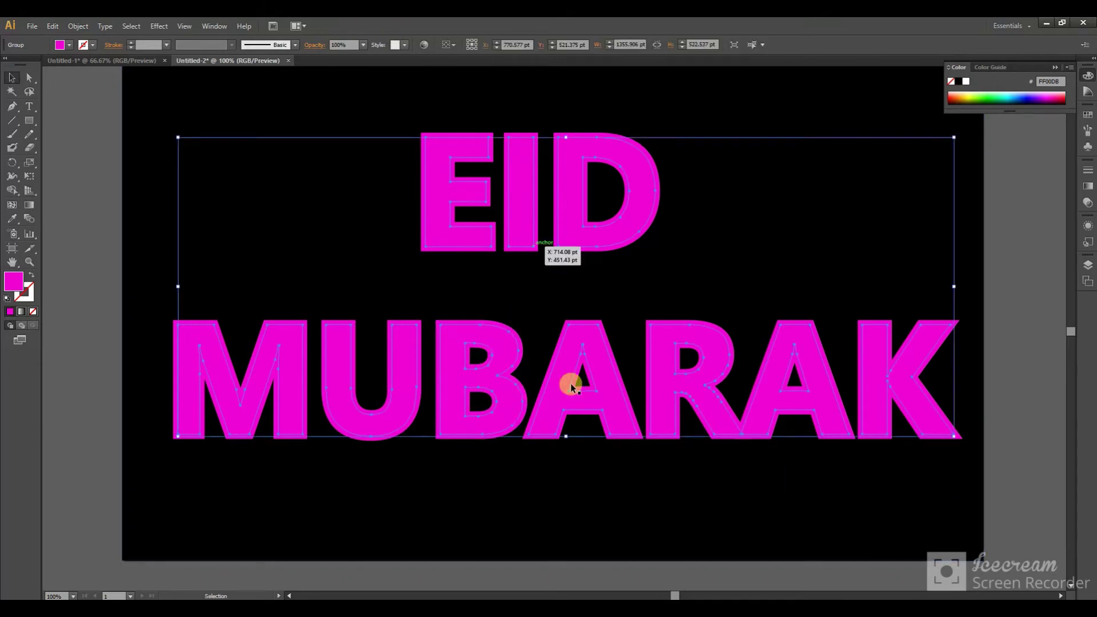
pyautogui.click(605, 502)
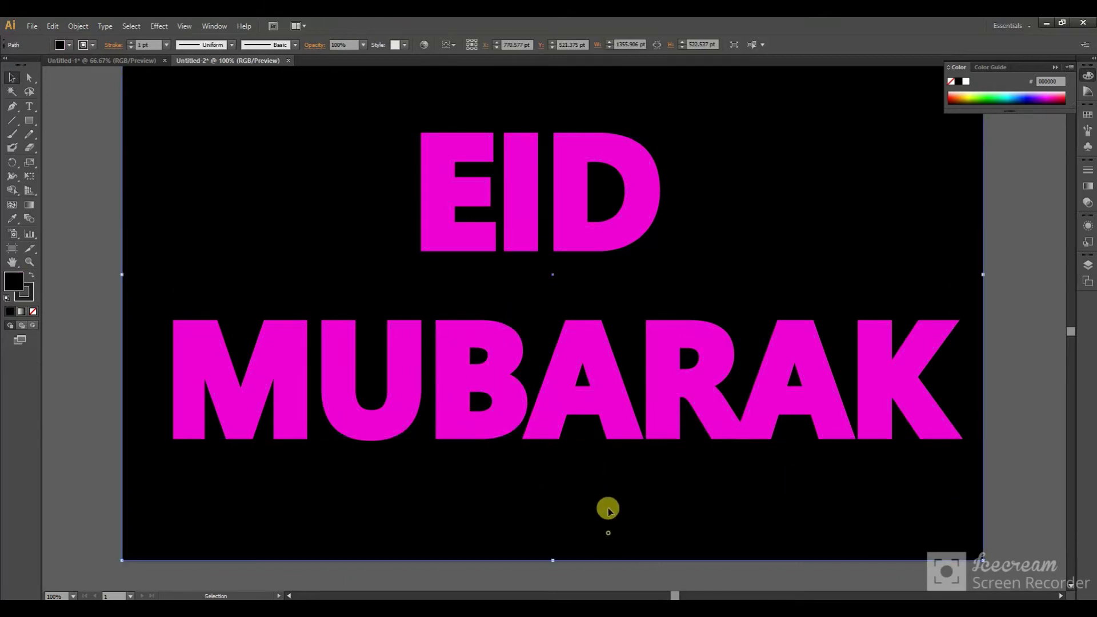
# - Select the EID and MUBARAK letters one by one and group them with Ctrl+G
pyautogui.click(474, 249)
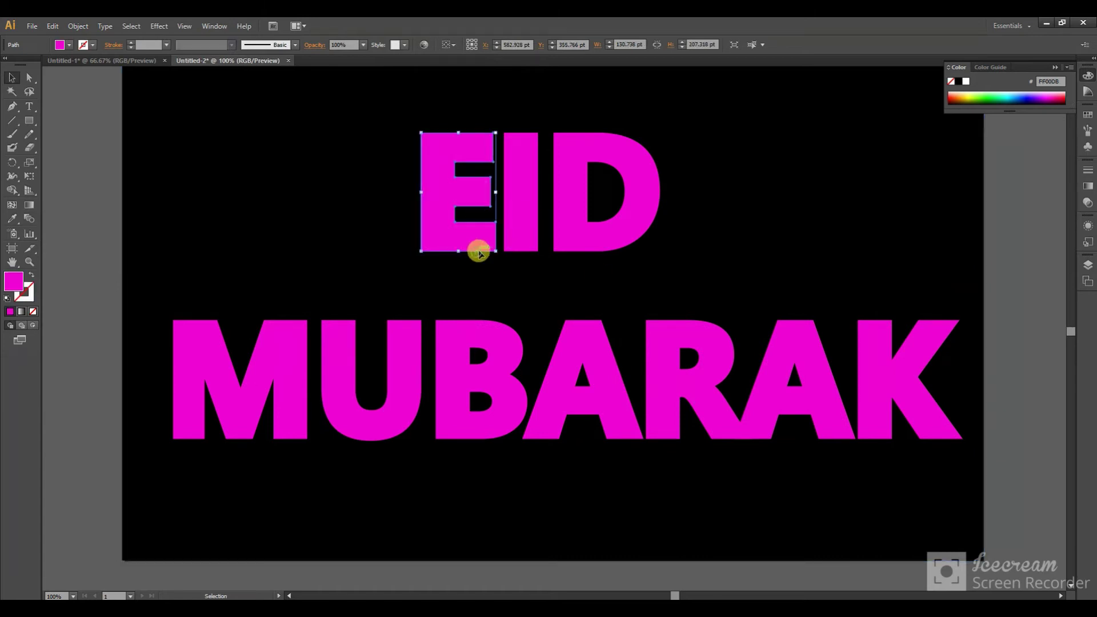
pyautogui.keyDown('shift'); pyautogui.click(535, 247); pyautogui.keyUp('shift')
pyautogui.keyDown('shift'); pyautogui.click(558, 246); pyautogui.keyUp('shift')
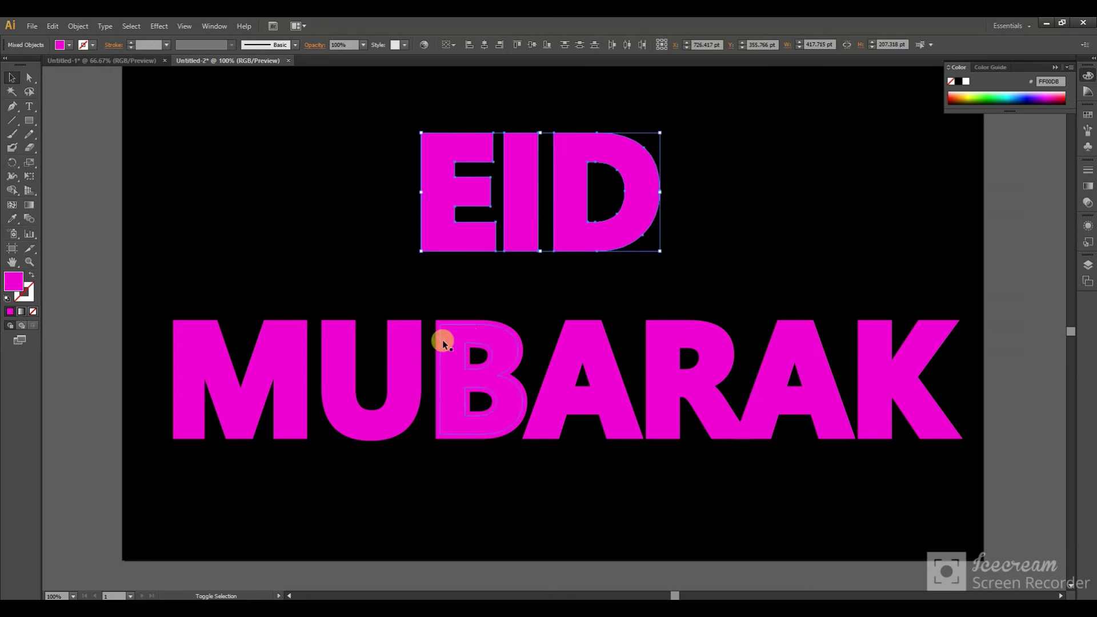
pyautogui.keyDown('shift'); pyautogui.click(308, 347); pyautogui.keyUp('shift')
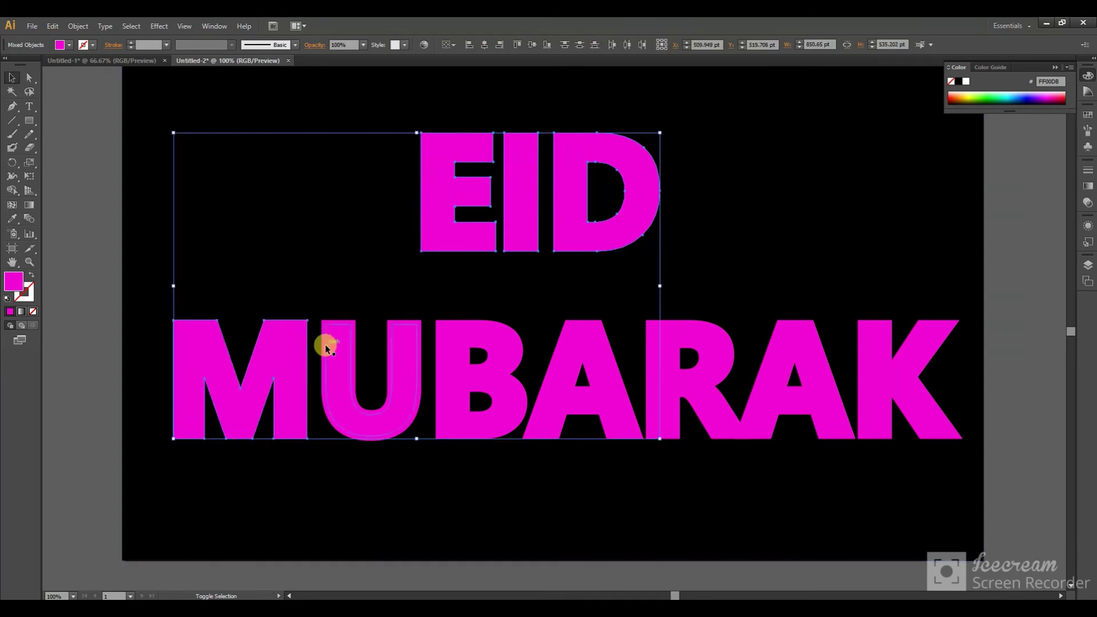
pyautogui.keyDown('shift'); pyautogui.click(342, 344); pyautogui.keyUp('shift')
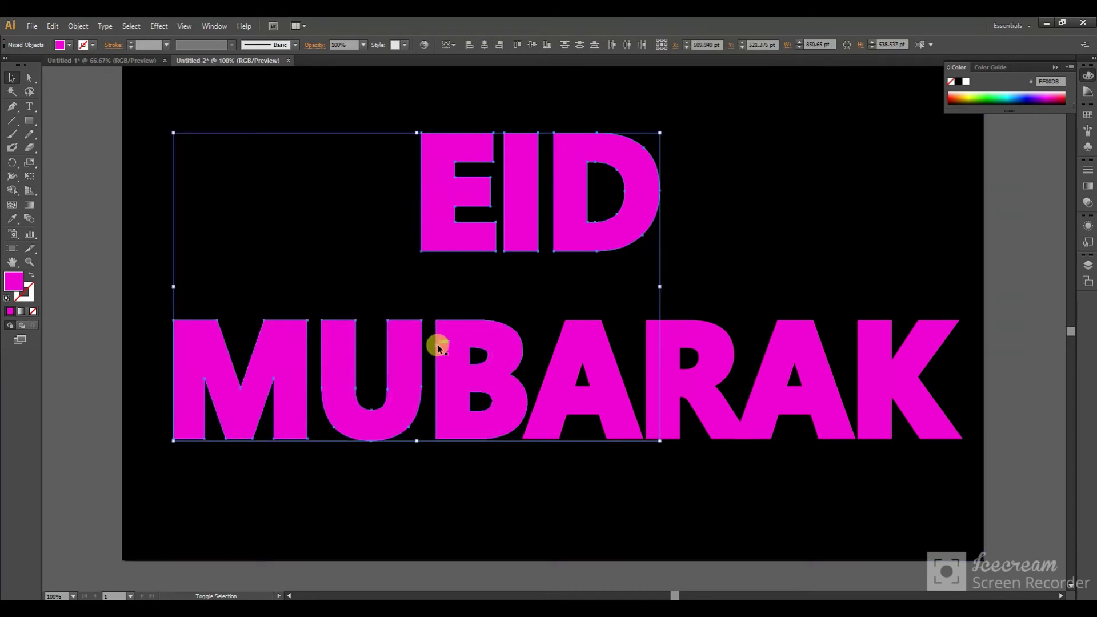
pyautogui.keyDown('shift'); pyautogui.click(646, 363); pyautogui.keyUp('shift')
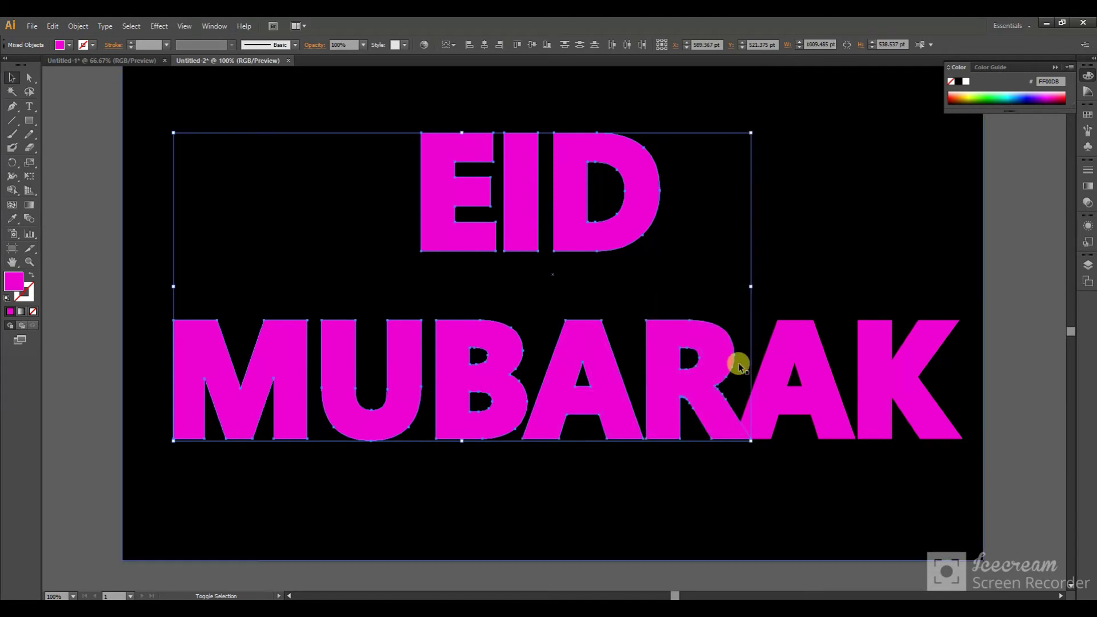
pyautogui.keyDown('shift'); pyautogui.click(766, 362); pyautogui.keyUp('shift')
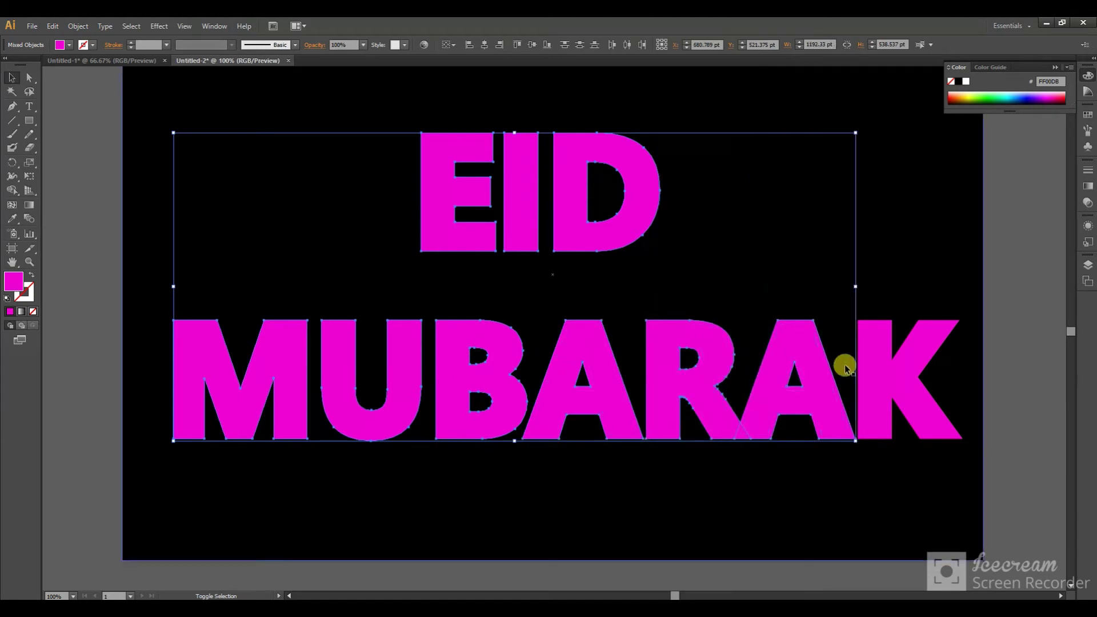
pyautogui.keyDown('shift'); pyautogui.click(860, 361); pyautogui.keyUp('shift')
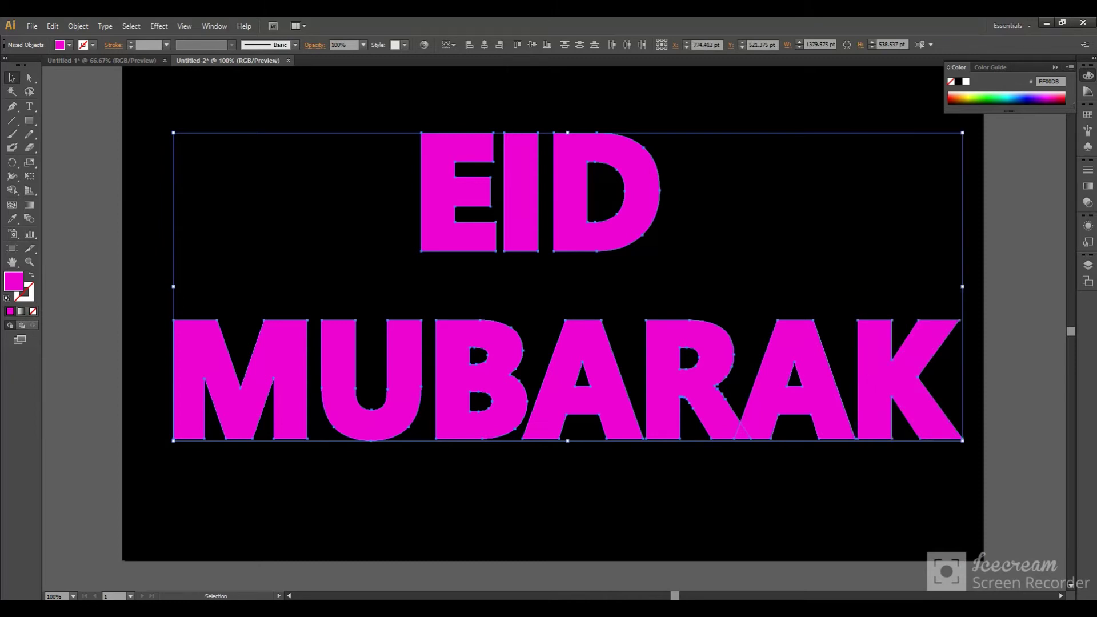
pyautogui.hotkey('ctrl', 'g')
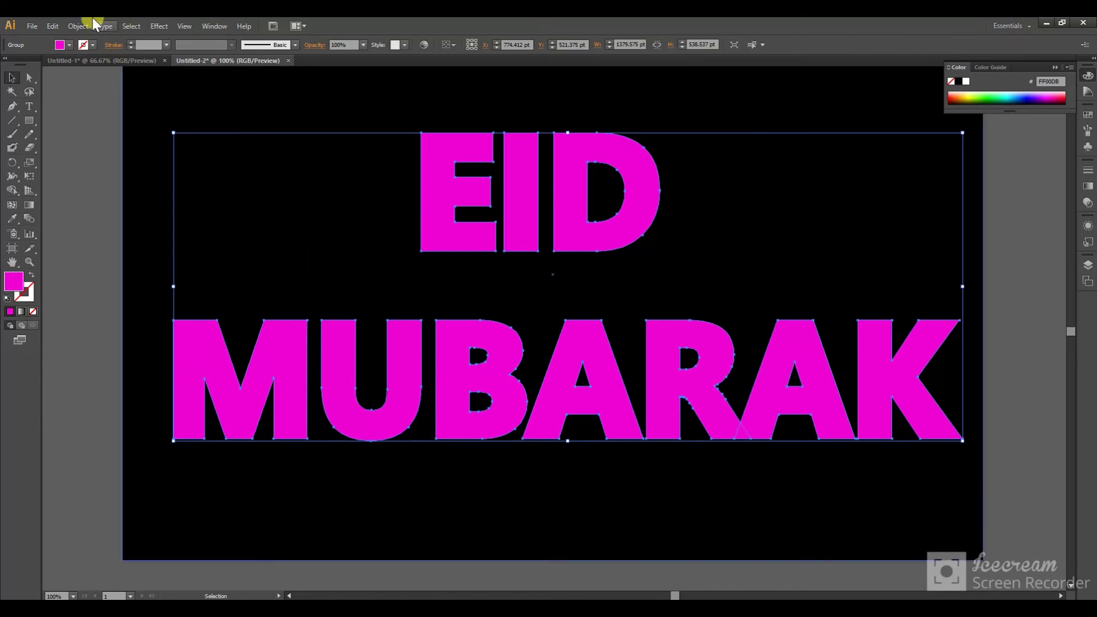
# - Apply a Gaussian Blur of about 18.4 pixels radius to the grouped lettering
pyautogui.click(155, 25)
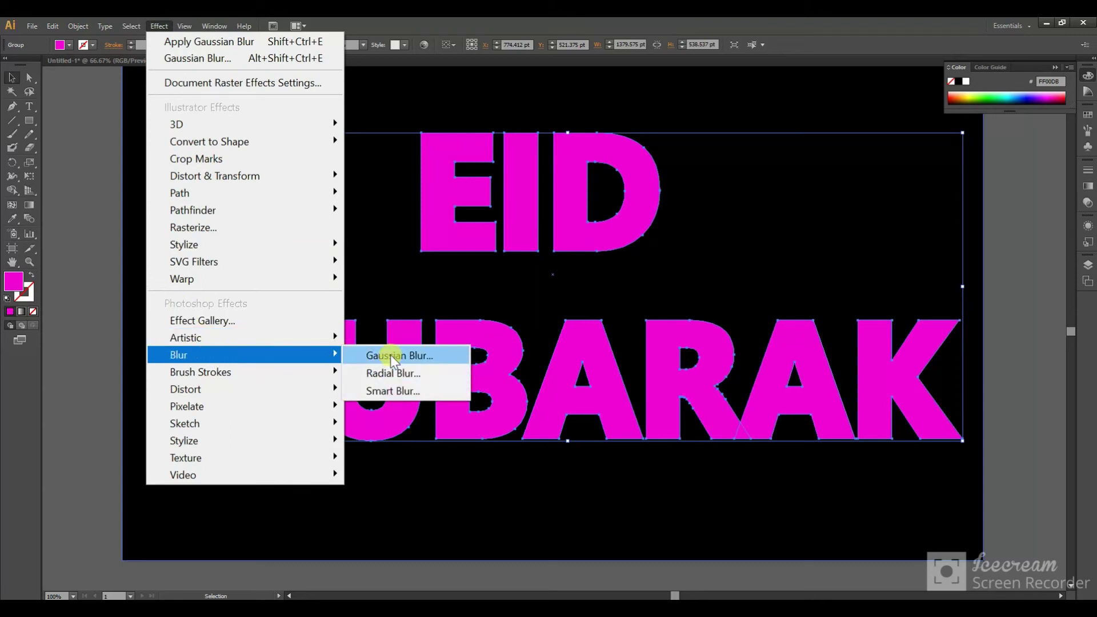
pyautogui.moveTo(179, 355)
pyautogui.click(389, 354)
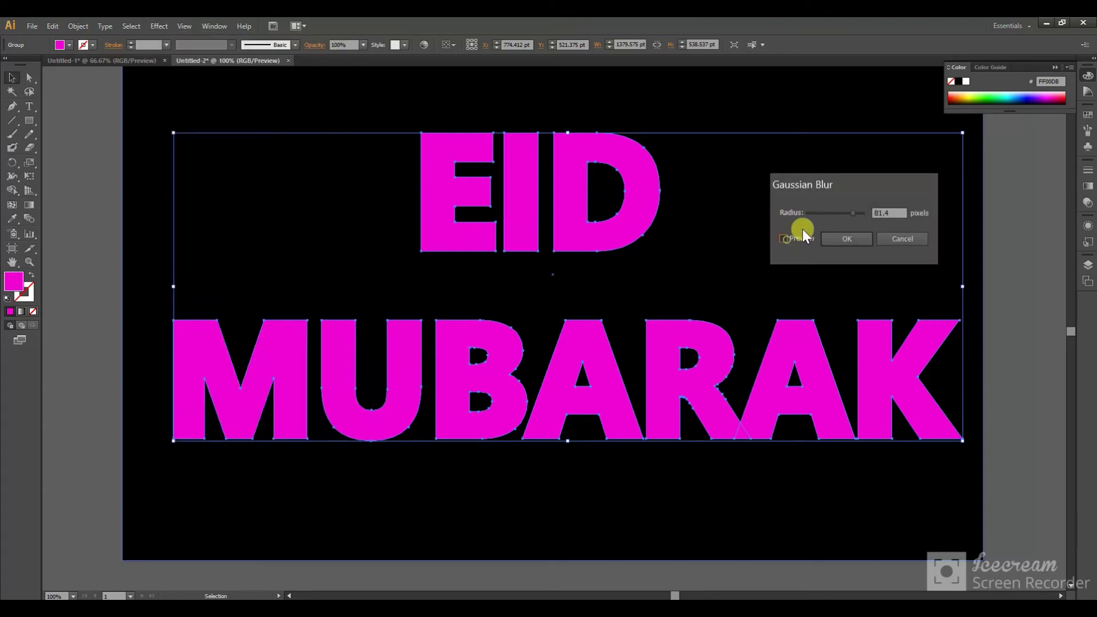
pyautogui.moveTo(830, 214); pyautogui.dragTo(852, 214)
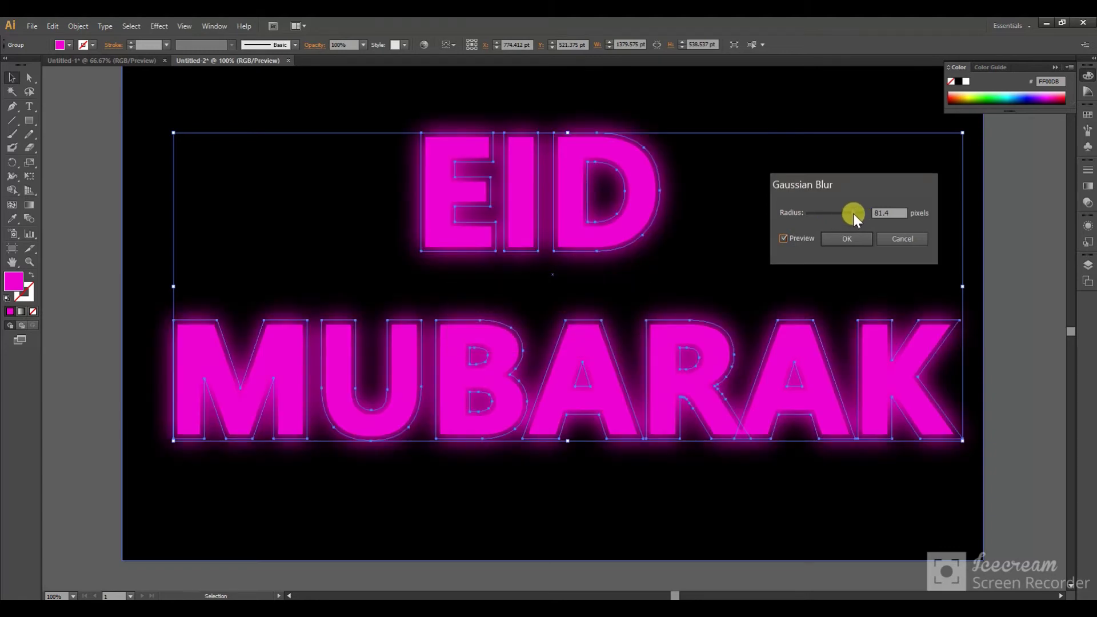
pyautogui.moveTo(851, 213); pyautogui.dragTo(836, 215)
pyautogui.moveTo(850, 213); pyautogui.dragTo(837, 213)
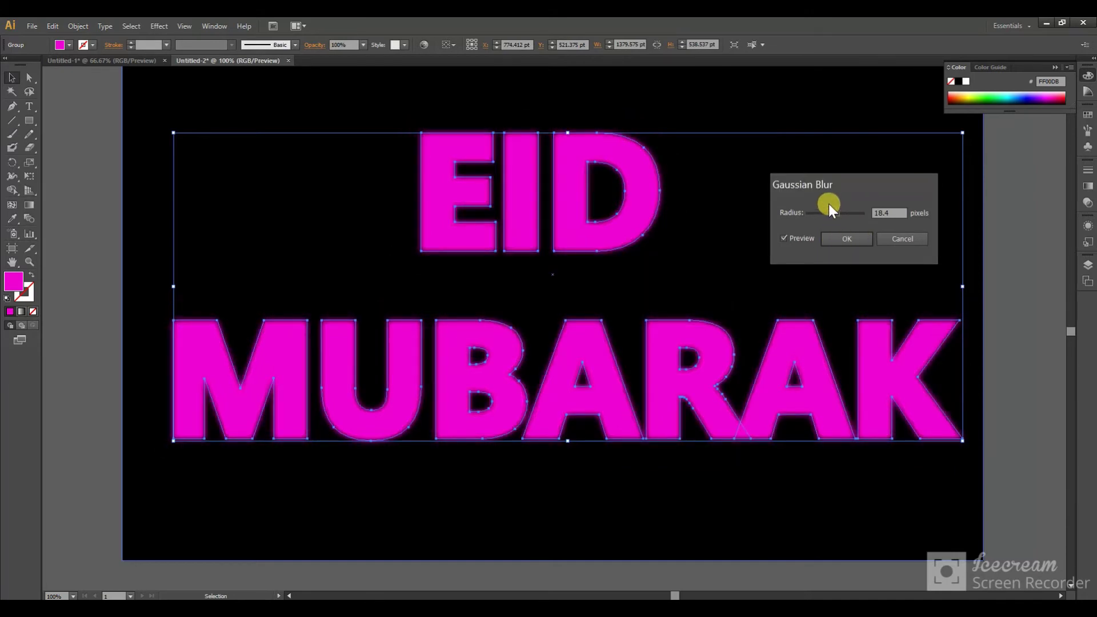
pyautogui.click(844, 242)
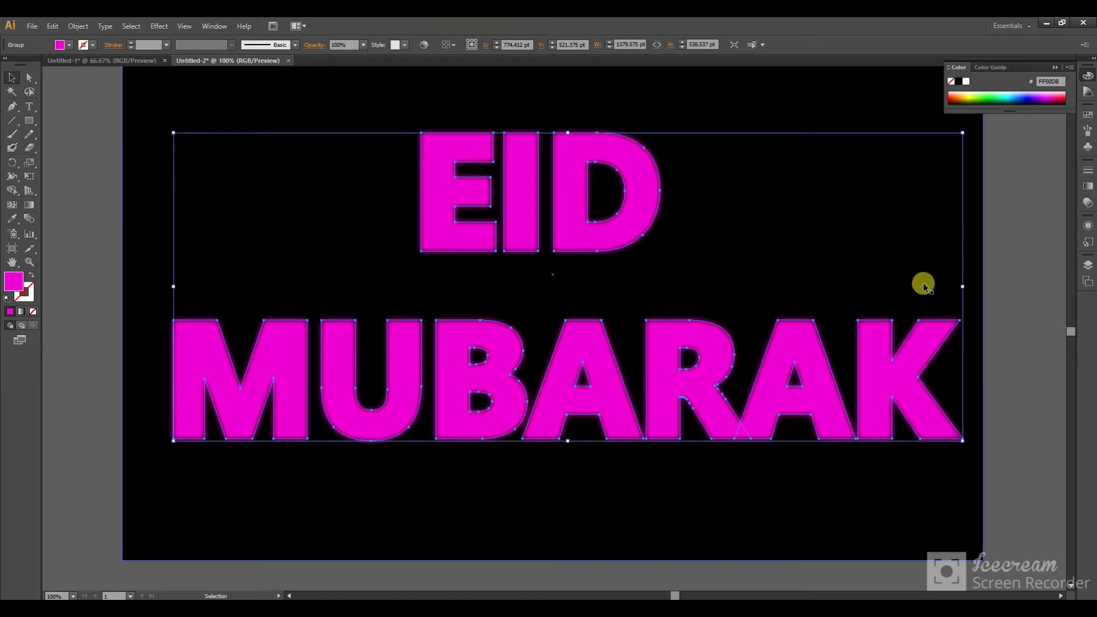
pyautogui.click(646, 199)
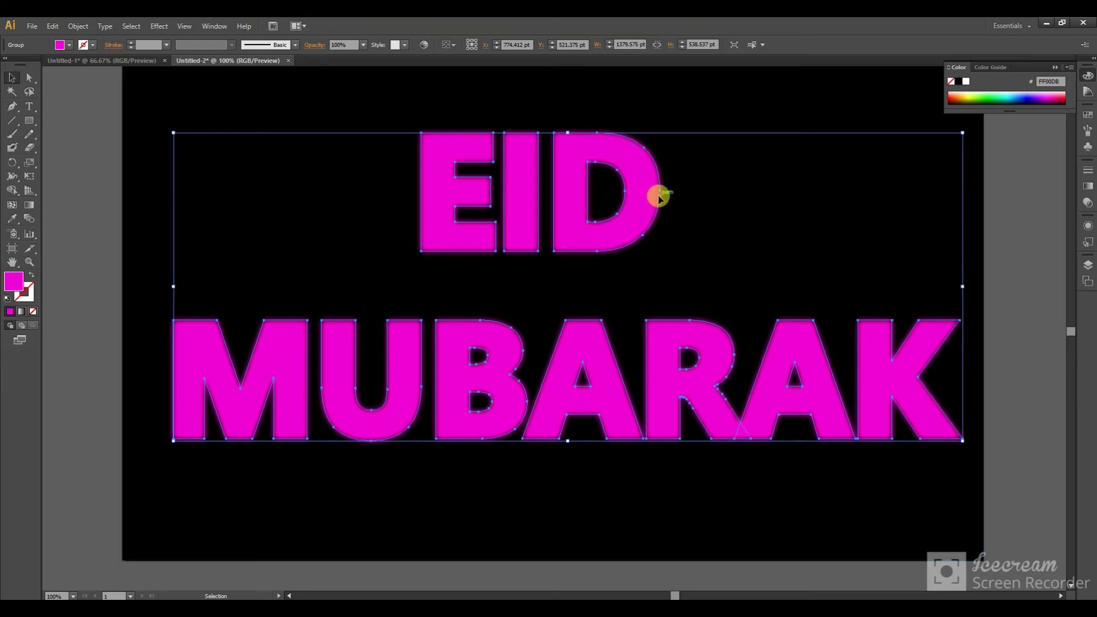
# - Add another Gaussian Blur to the magenta EID MUBARAK text group for a soft glow
pyautogui.click(150, 26)
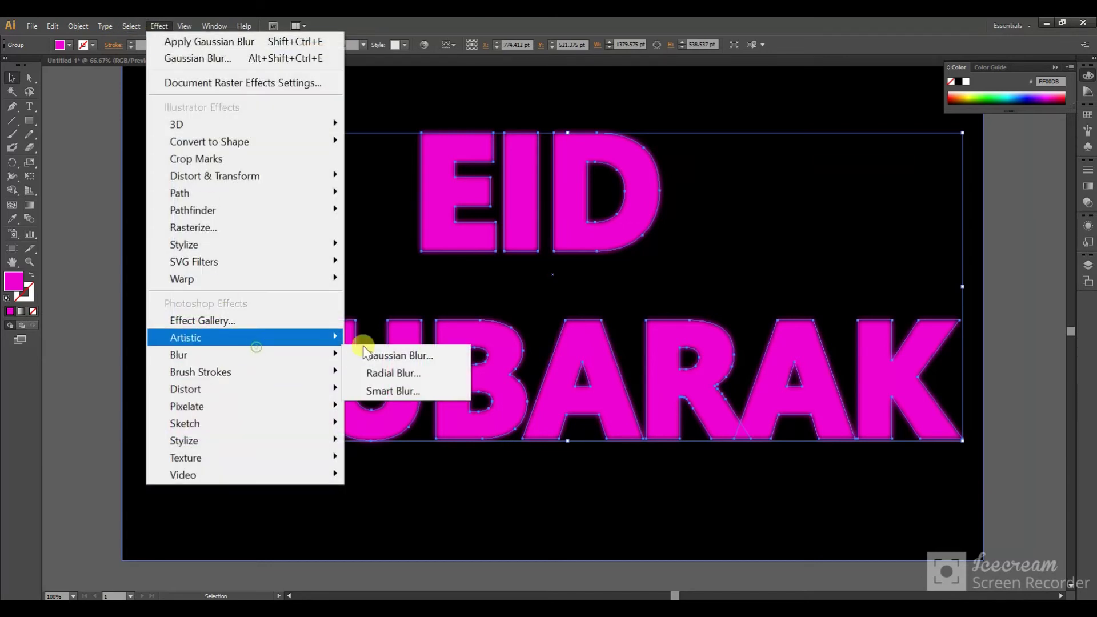
pyautogui.click(375, 358)
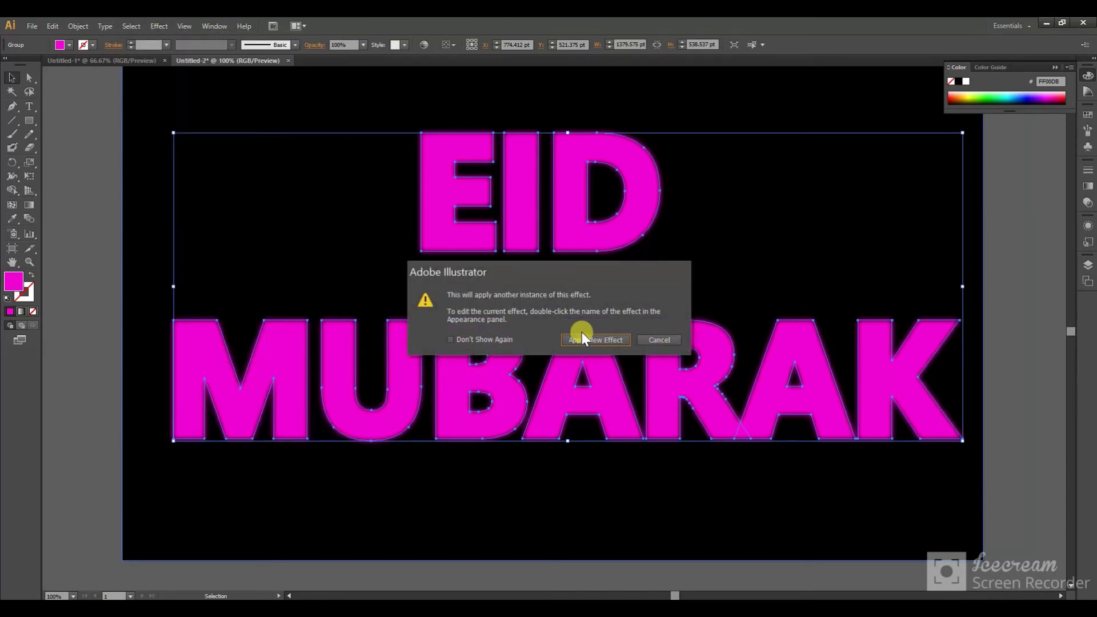
pyautogui.click(581, 336)
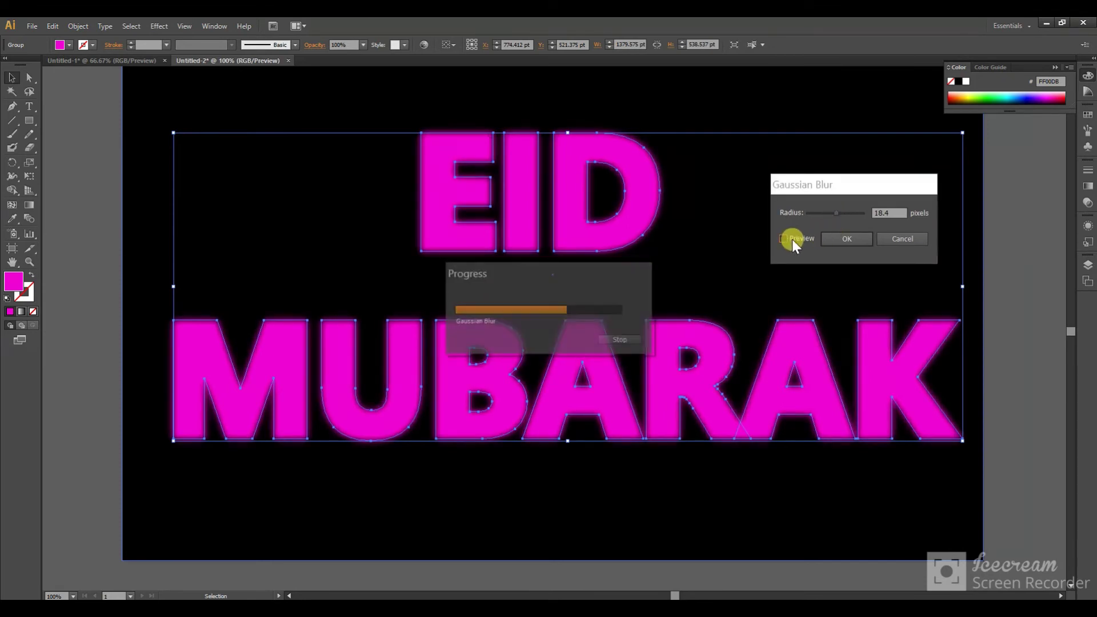
pyautogui.click(857, 242)
pyautogui.click(743, 121)
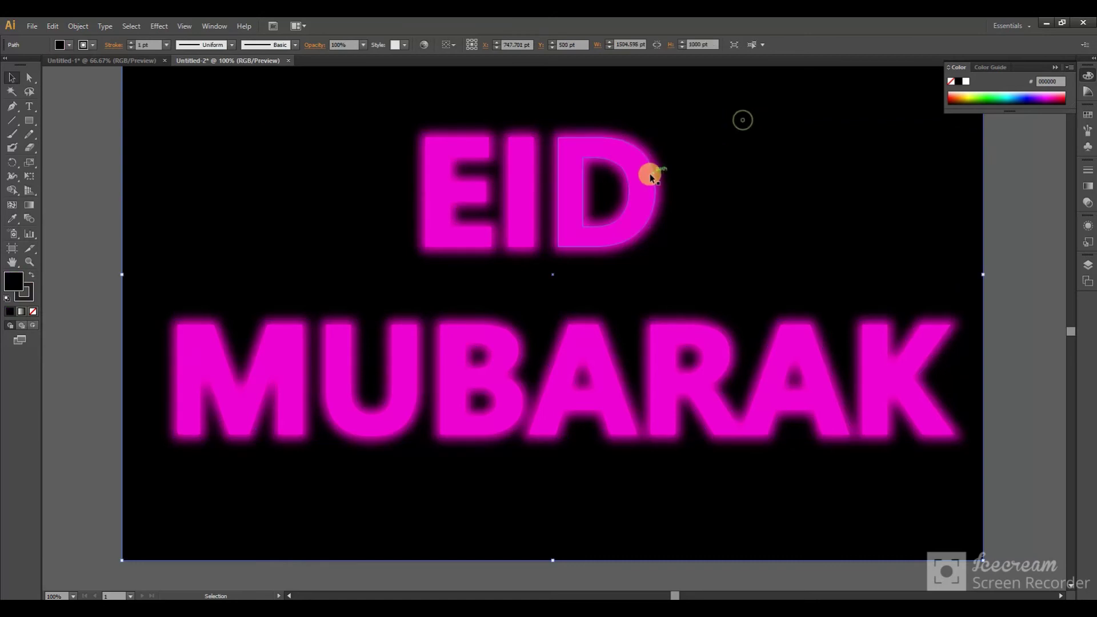
# - Set the EID MUBARAK text group's stroke colour to white (FFFFFF)
pyautogui.click(649, 172)
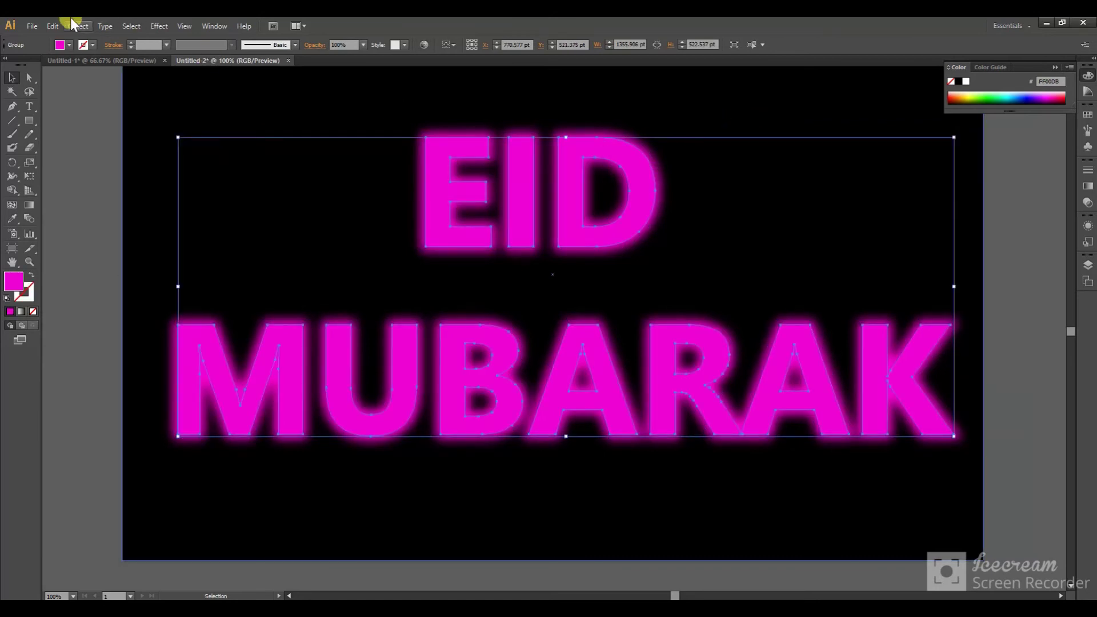
pyautogui.click(12, 262)
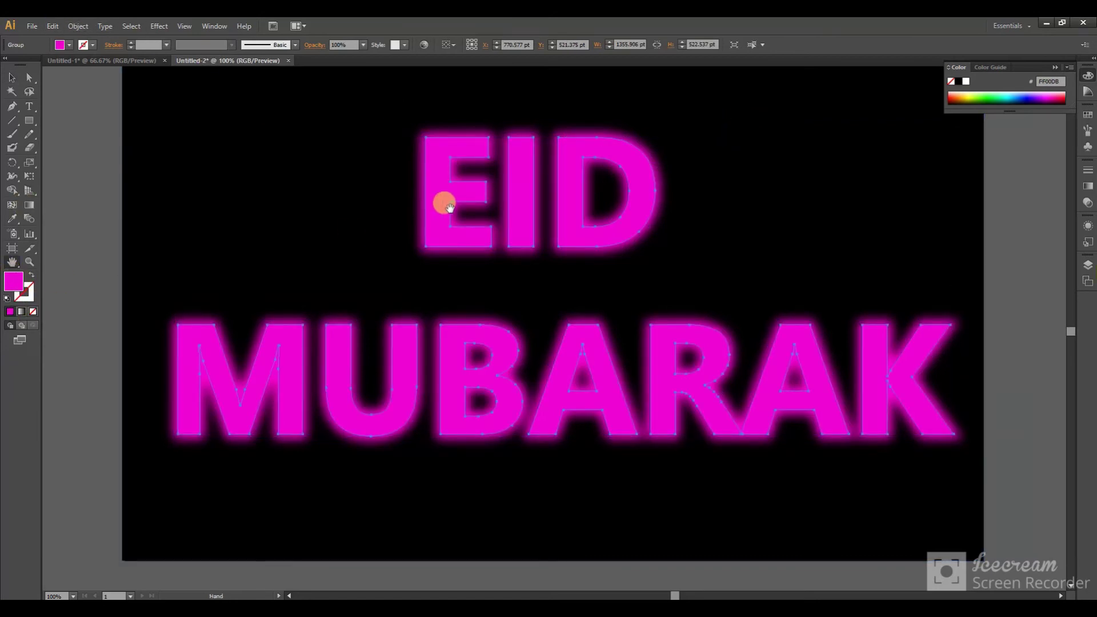
pyautogui.doubleClick(30, 295)
pyautogui.moveTo(474, 281); pyautogui.dragTo(382, 225)
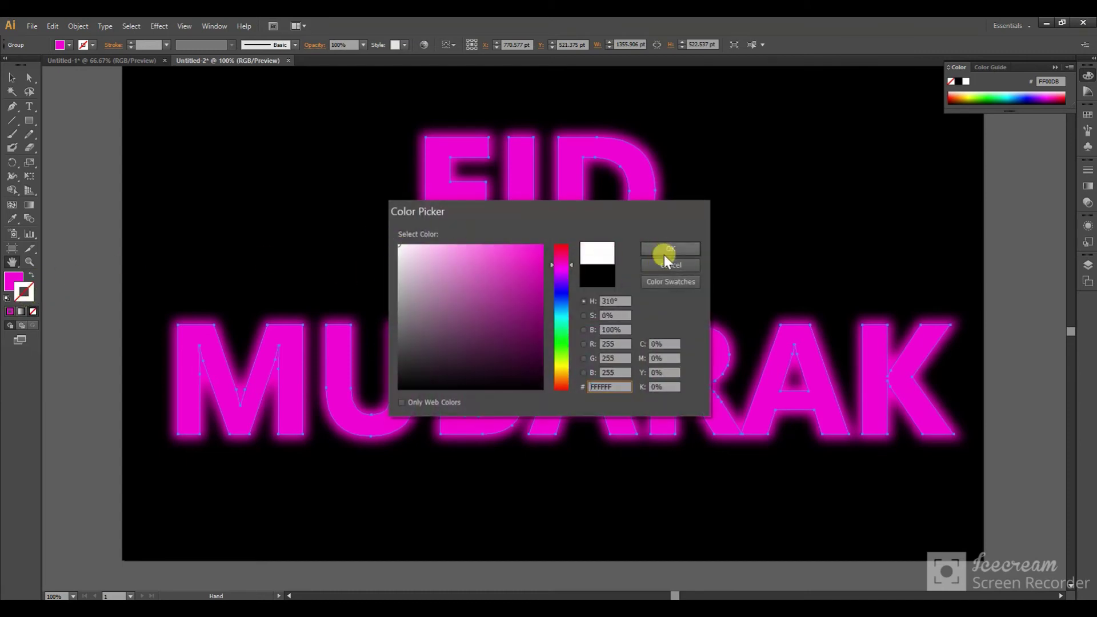
pyautogui.click(664, 252)
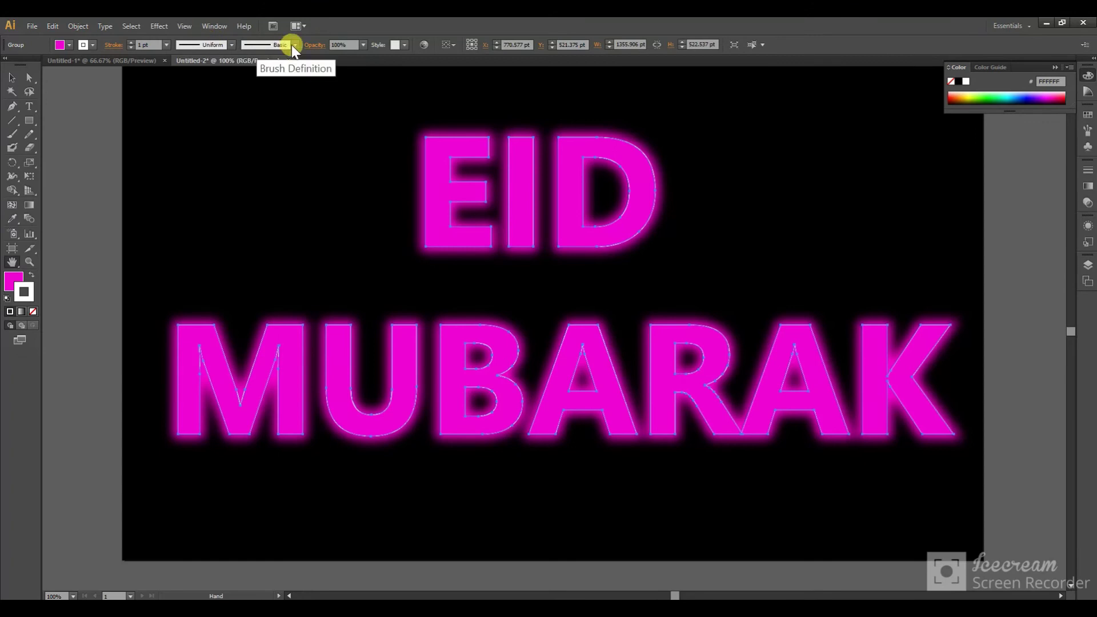
# - Set the white outline's stroke weight to 3 pt, then deselect the text
pyautogui.click(167, 45)
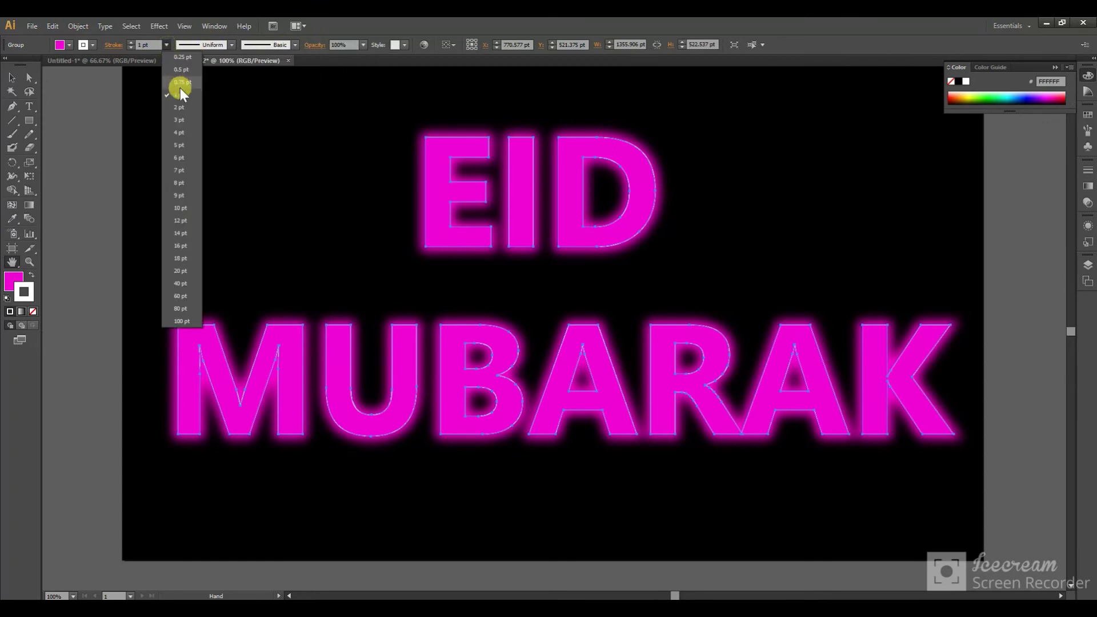
pyautogui.click(182, 108)
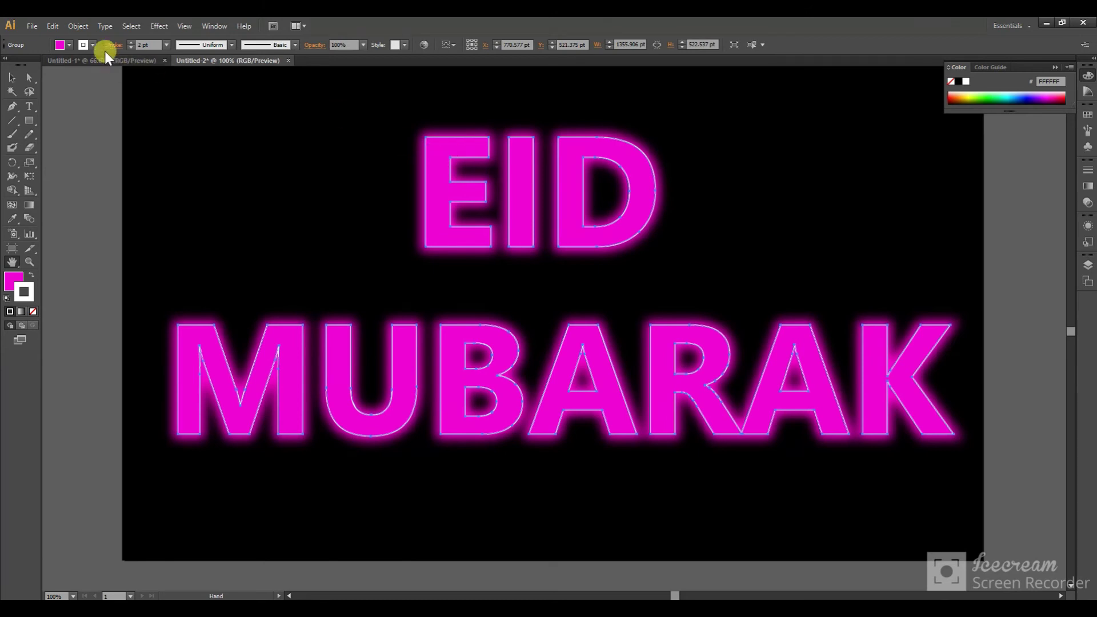
pyautogui.click(166, 45)
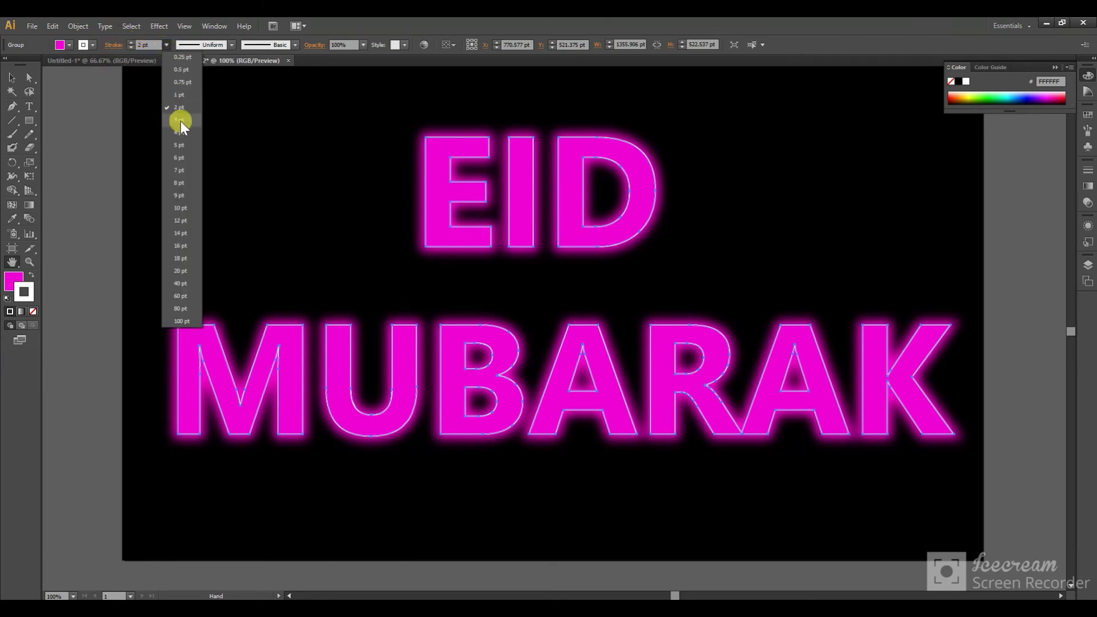
pyautogui.click(180, 120)
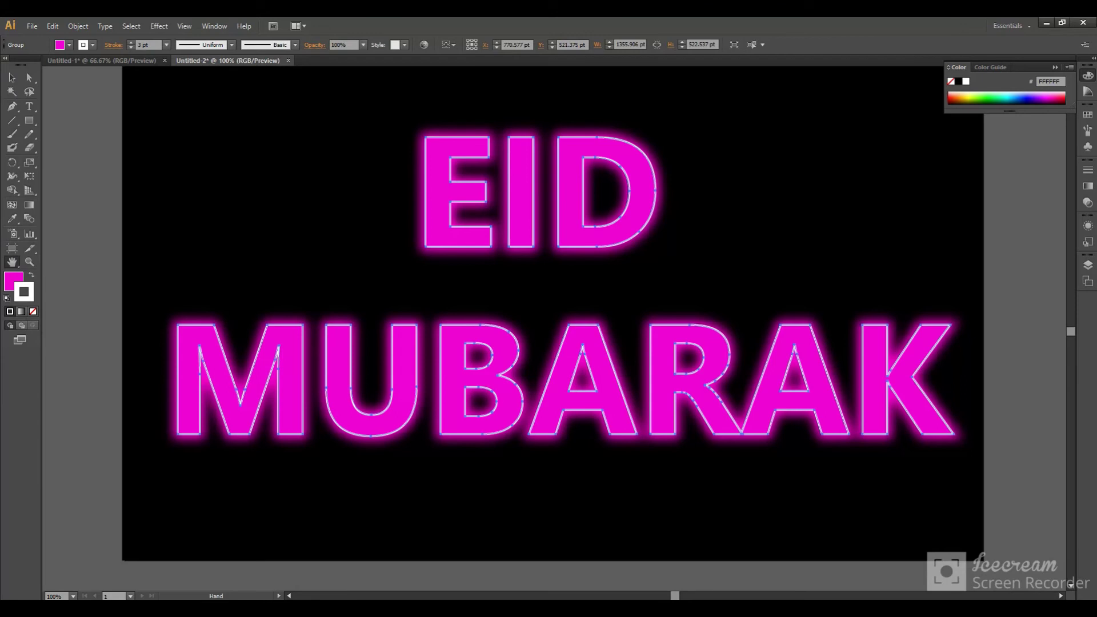
pyautogui.click(14, 75)
pyautogui.click(355, 190)
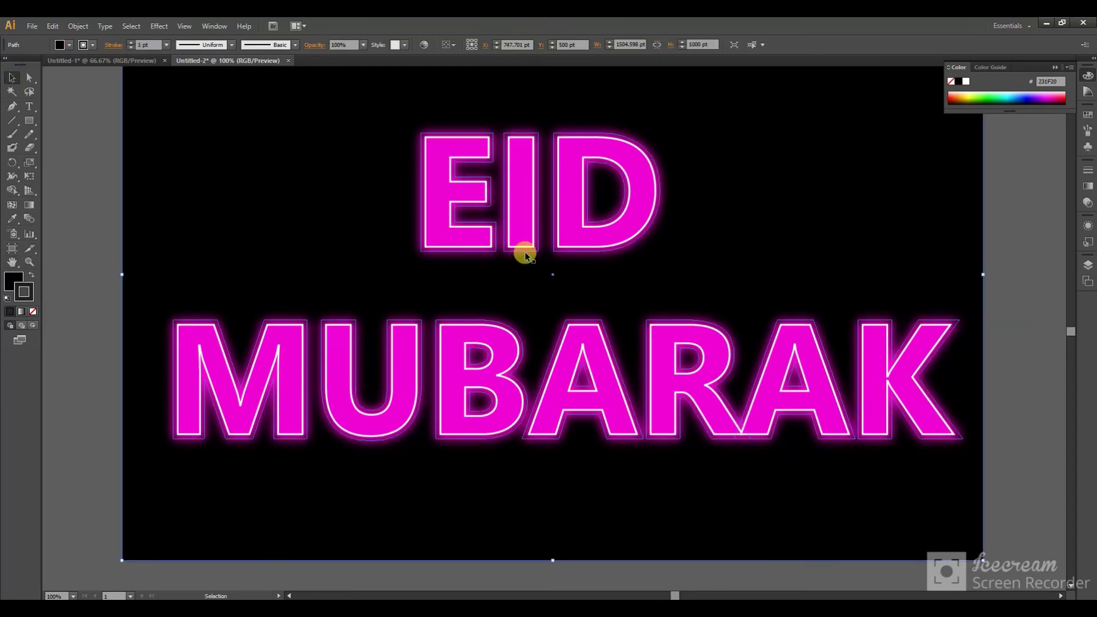
# - Copy and paste the EID MUBARAK text group, aligning the duplicate exactly over the original
pyautogui.click(505, 235)
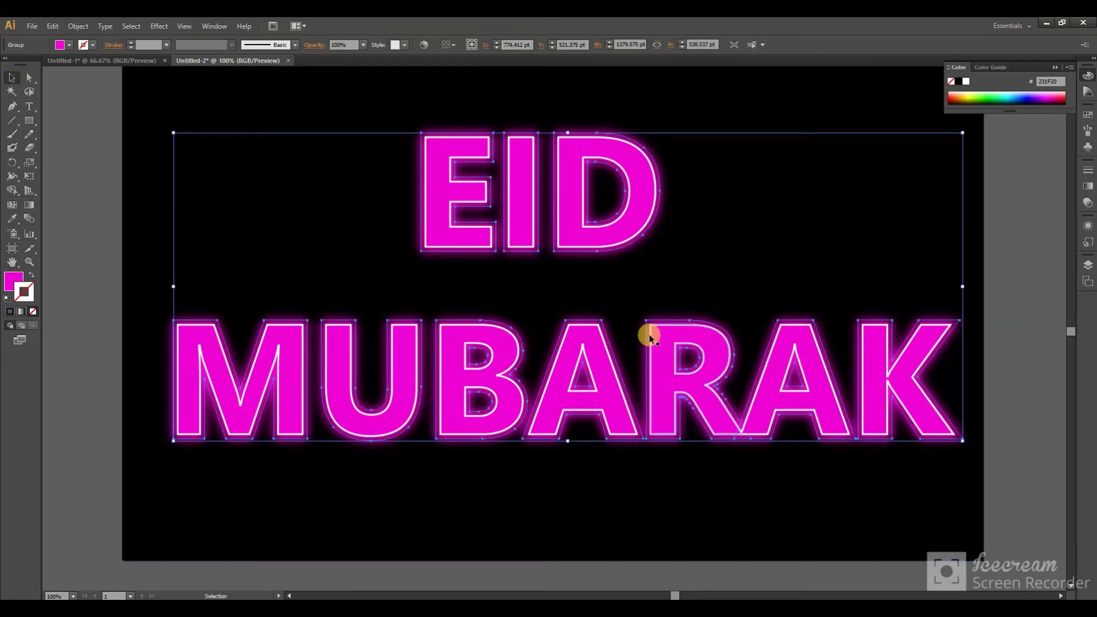
pyautogui.hotkey('ctrl', 'c')
pyautogui.hotkey('ctrl', 'v')
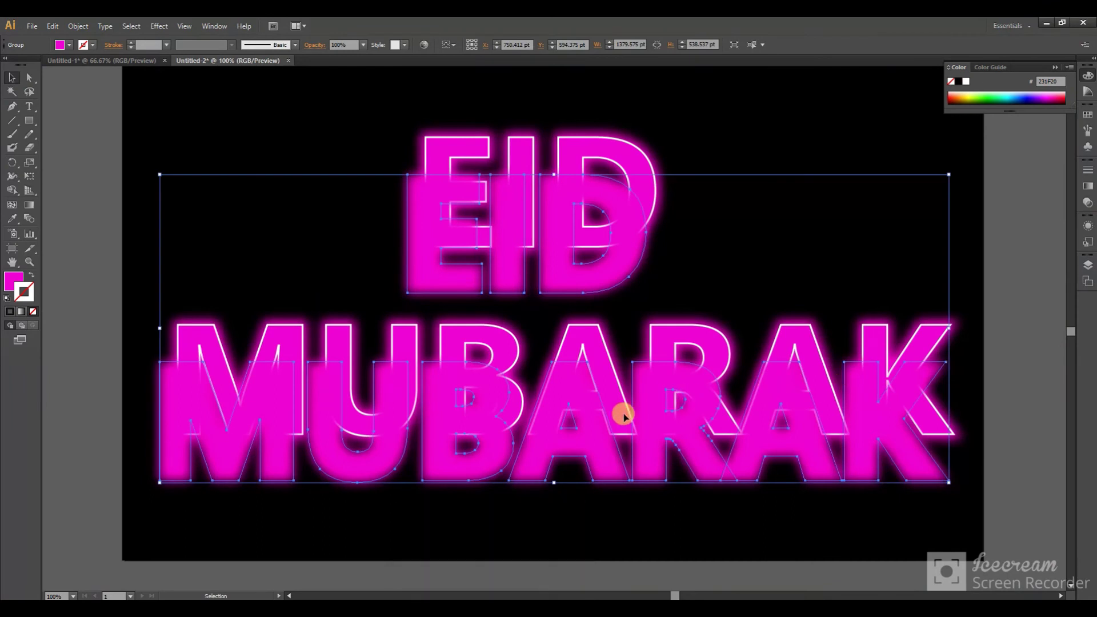
pyautogui.moveTo(601, 427); pyautogui.dragTo(612, 385)
pyautogui.moveTo(431, 433); pyautogui.dragTo(448, 396)
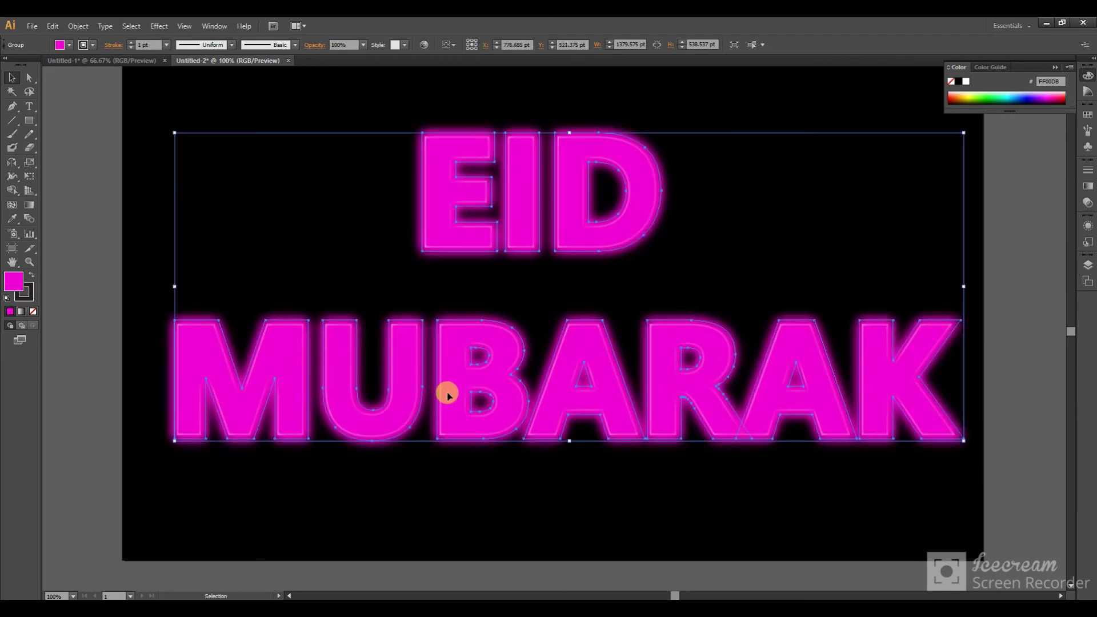
# - Send the duplicate backward behind the white-outlined text
pyautogui.click(49, 25)
pyautogui.moveTo(106, 60)
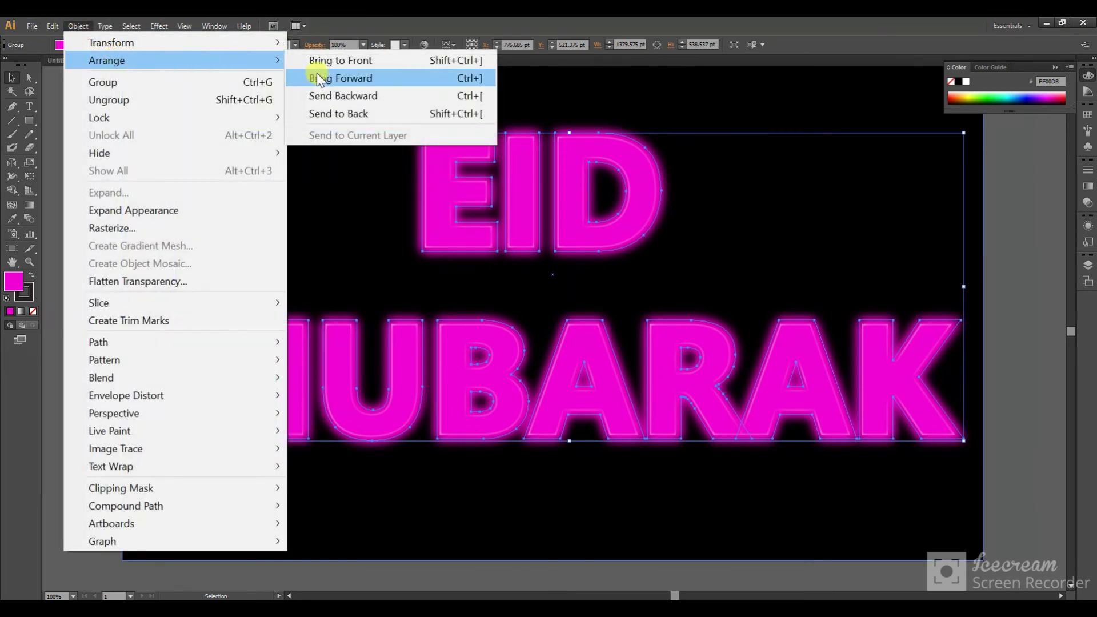
pyautogui.click(318, 95)
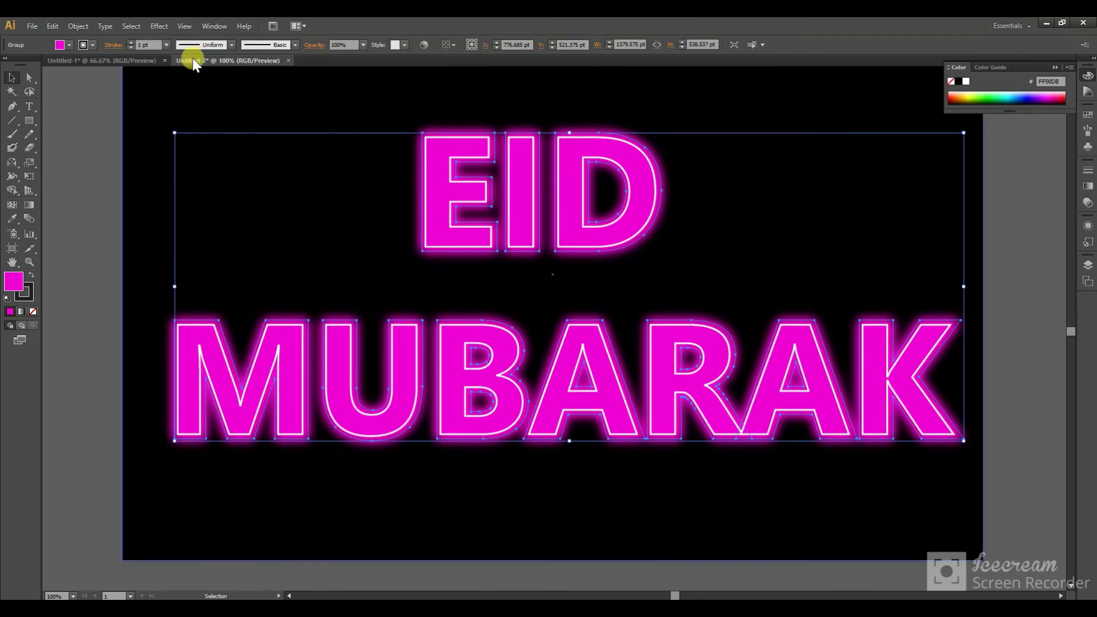
pyautogui.click(159, 25)
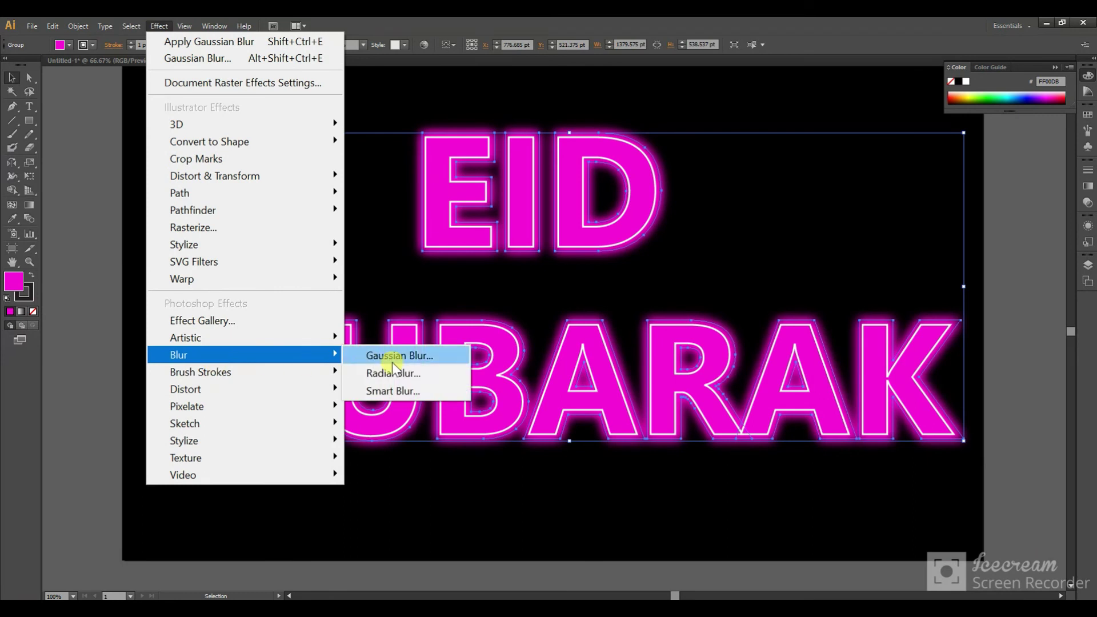
# - Add a 77 px Gaussian Blur to the back copy for a wide magenta glow
pyautogui.moveTo(178, 355)
pyautogui.click(392, 362)
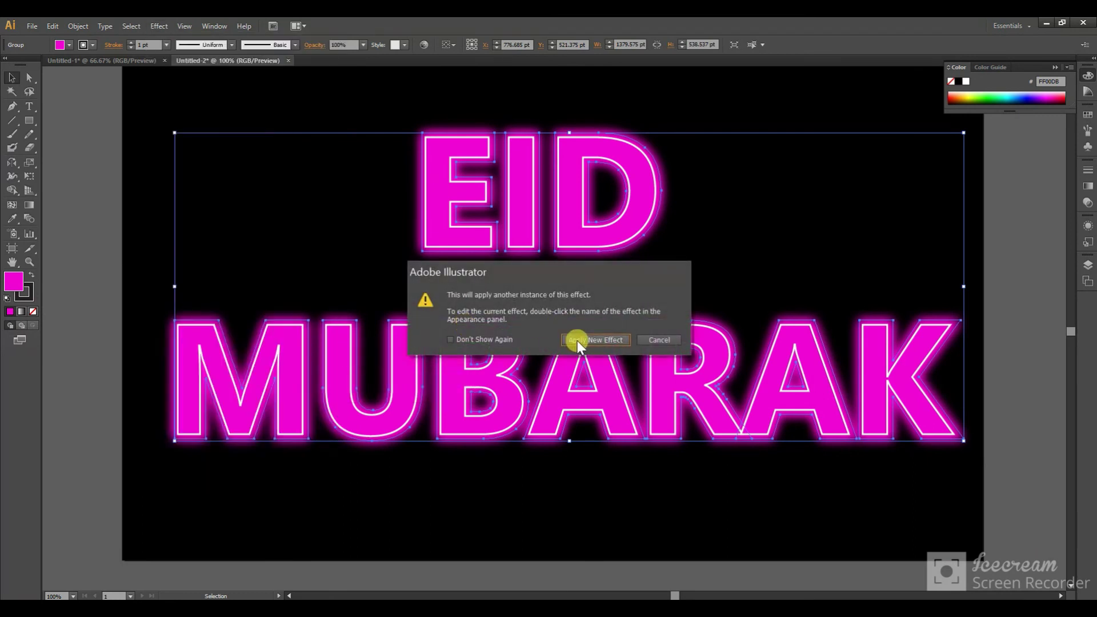
pyautogui.click(577, 341)
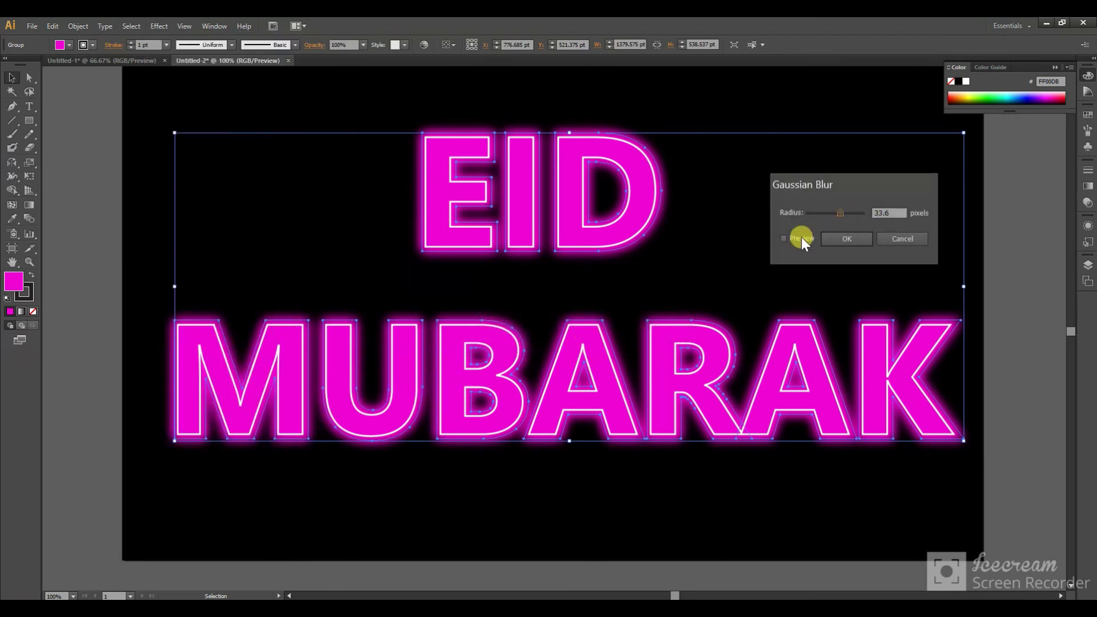
pyautogui.click(846, 213)
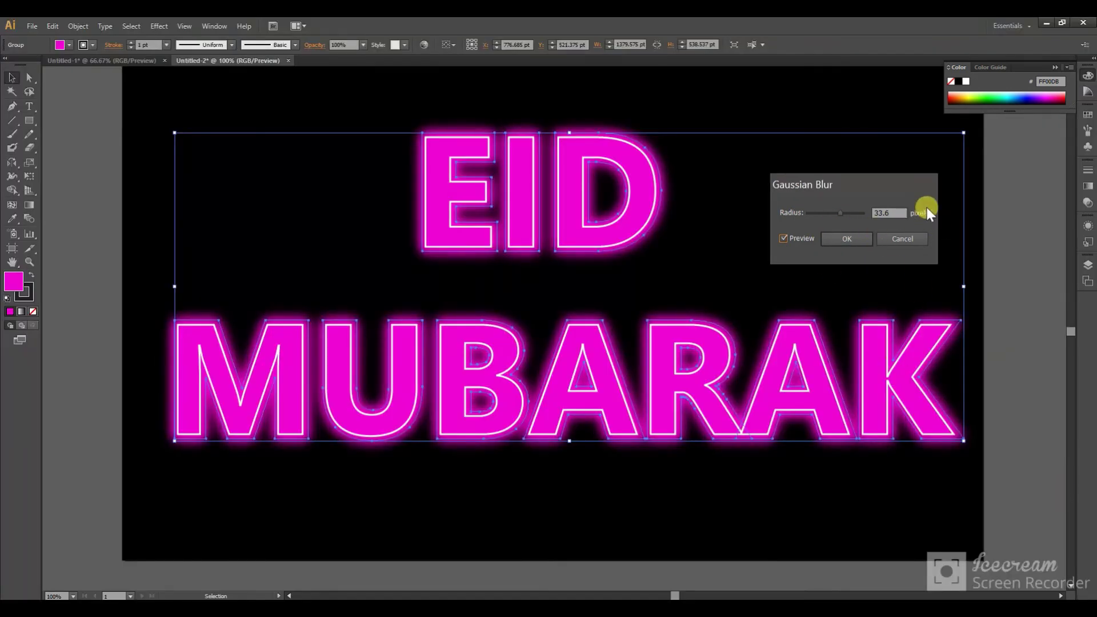
pyautogui.moveTo(864, 213); pyautogui.dragTo(852, 215)
pyautogui.click(845, 239)
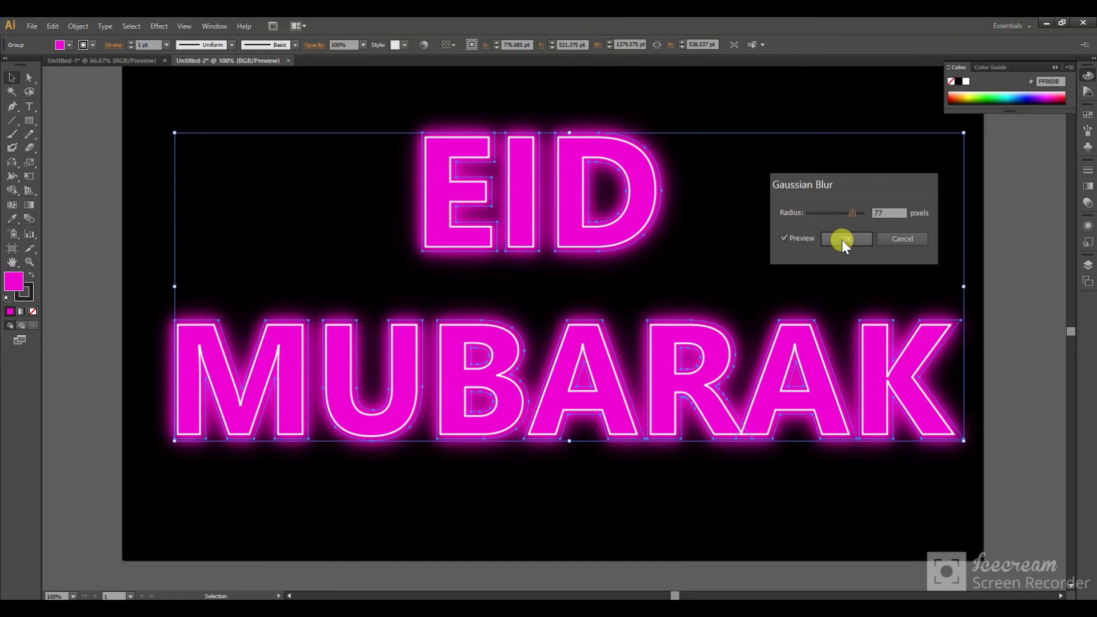
pyautogui.click(842, 239)
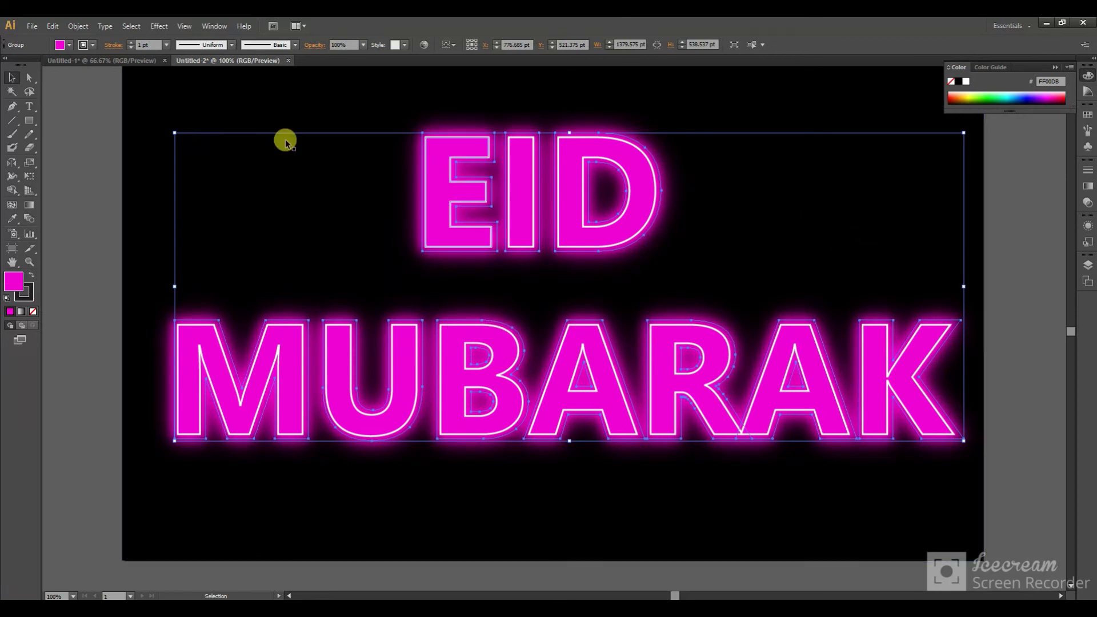
# - Zoom out to 66.67% to show the whole artboard and collapse the Color panel
pyautogui.click(29, 75)
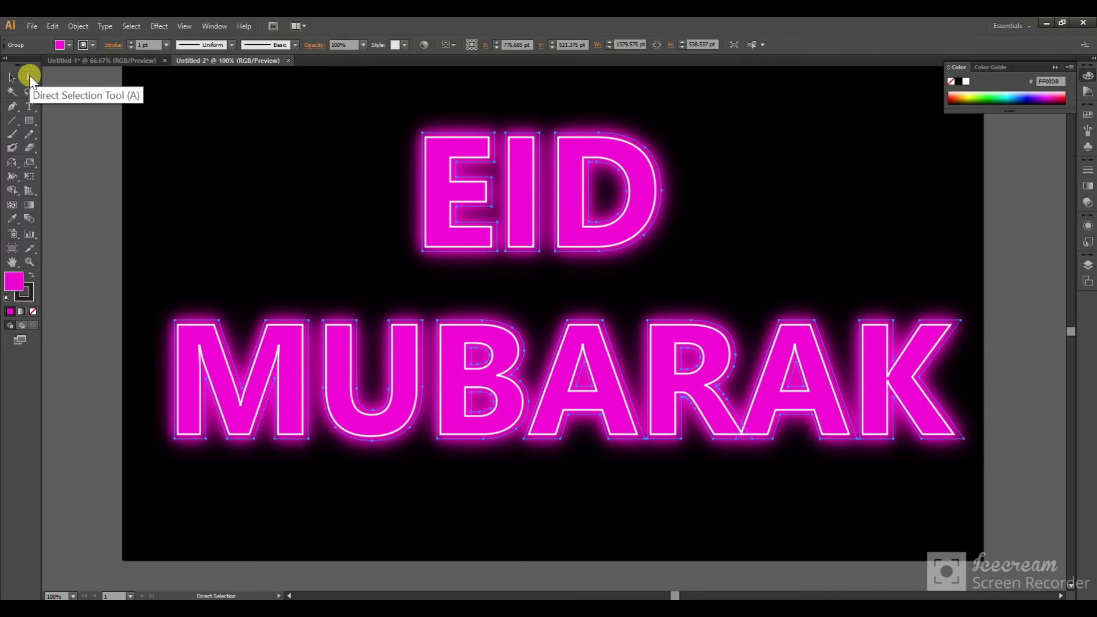
pyautogui.hotkey('ctrl', '-')
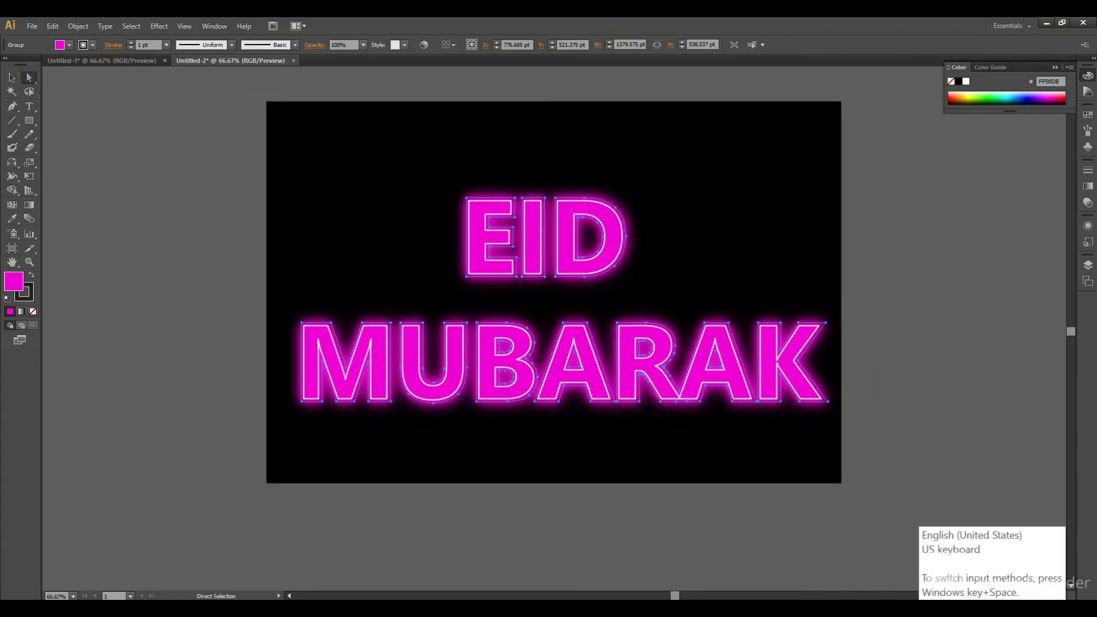
pyautogui.click(1056, 67)
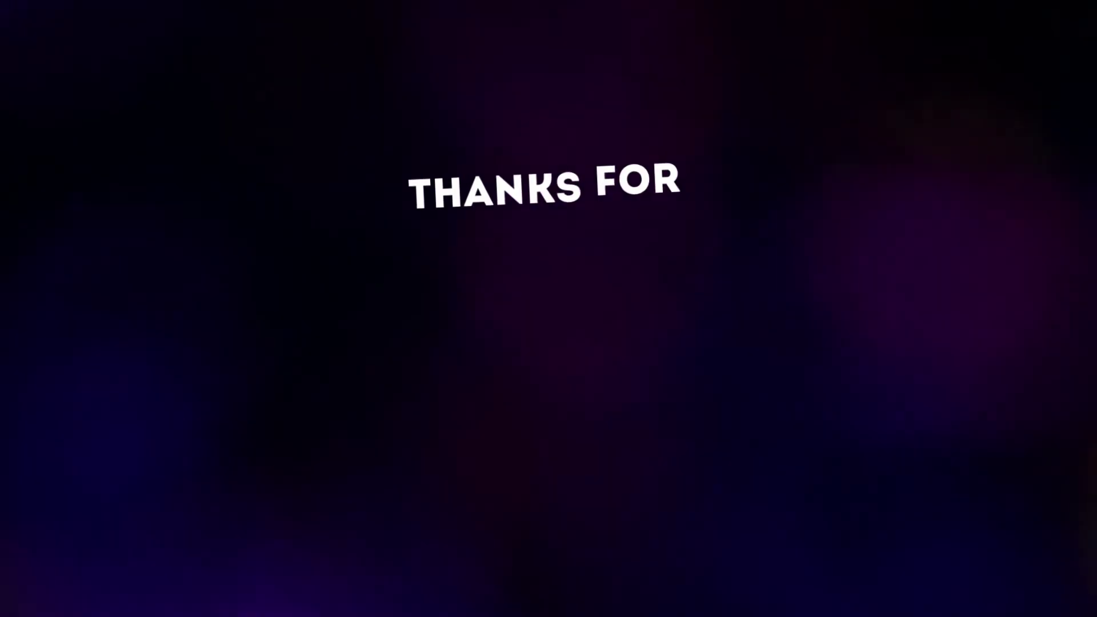